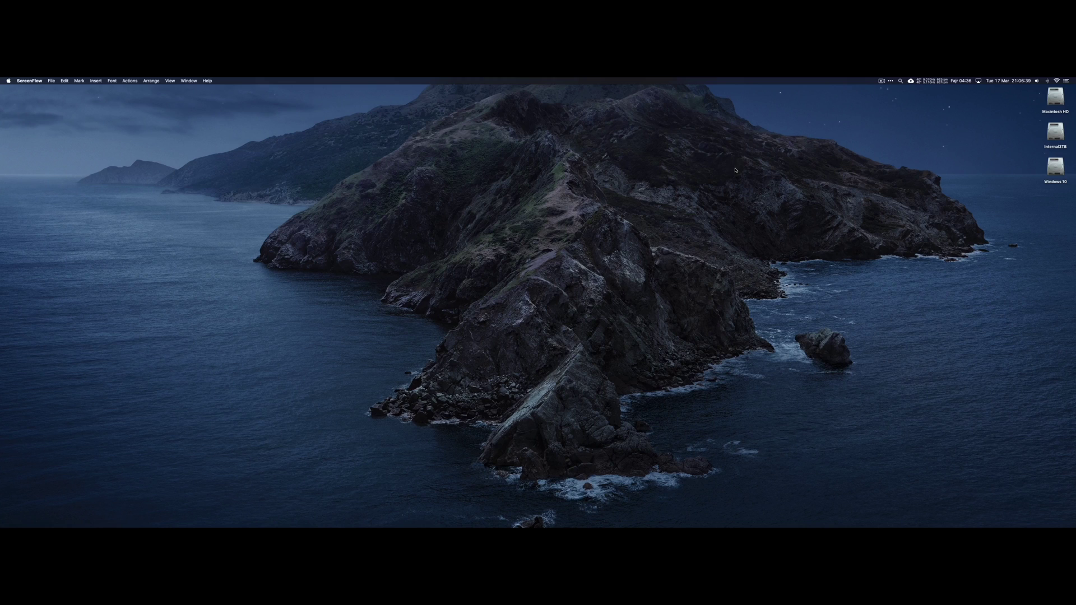
click(892, 79)
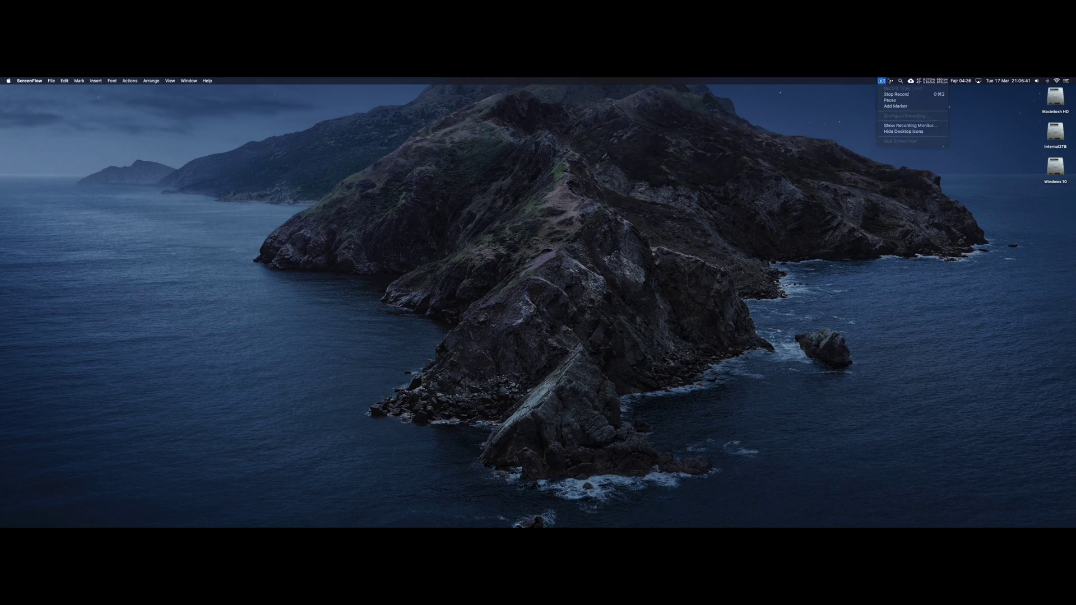
click(892, 79)
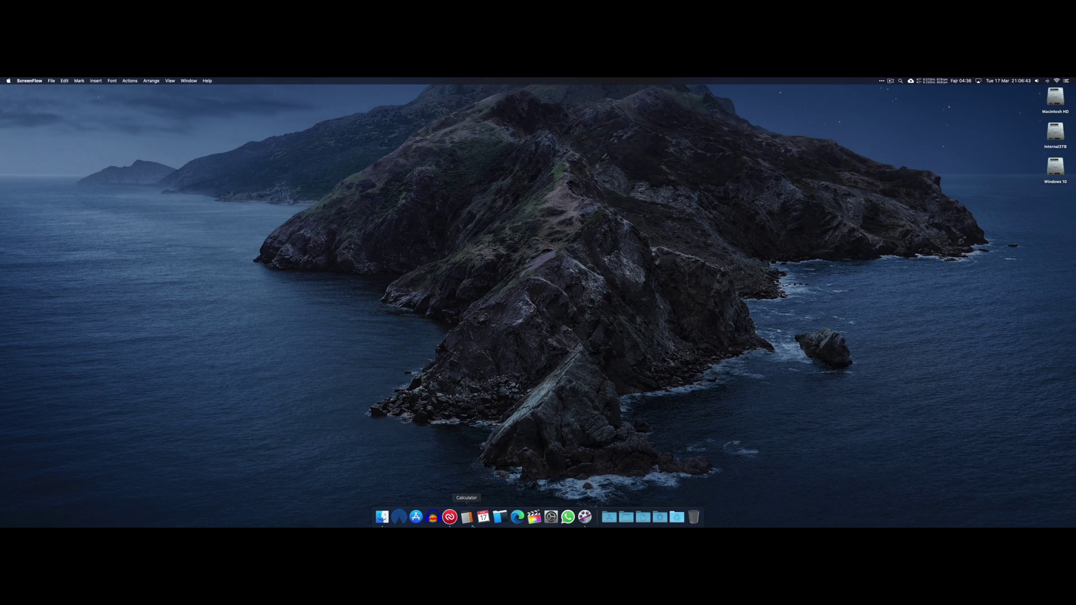
Step: Switch to Microsoft Edge, search the web for "sensei mac" and open the official Sensei website
click(516, 517)
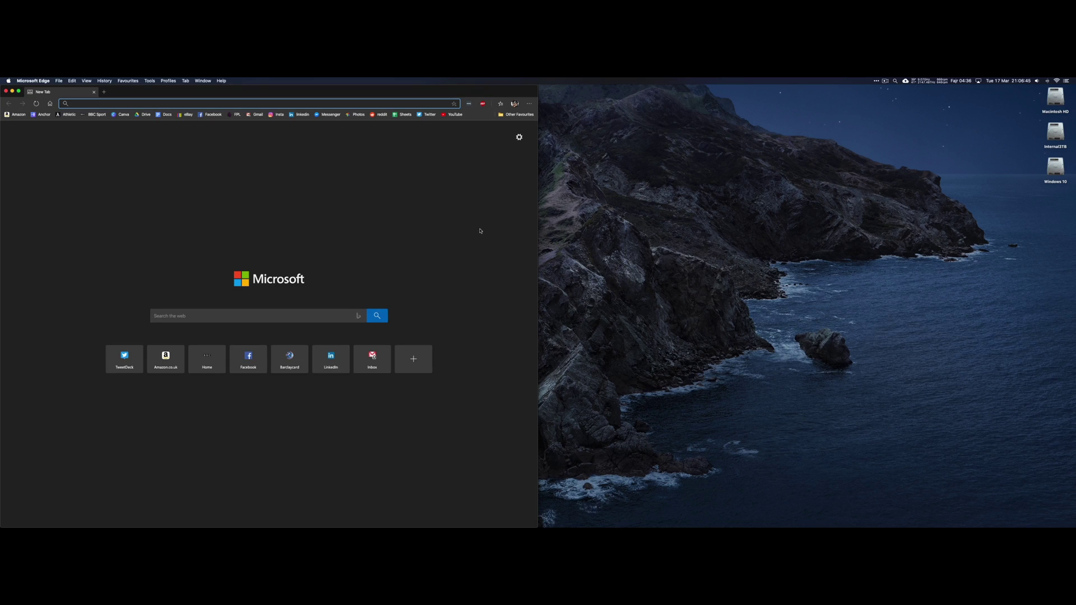
double_click(449, 94)
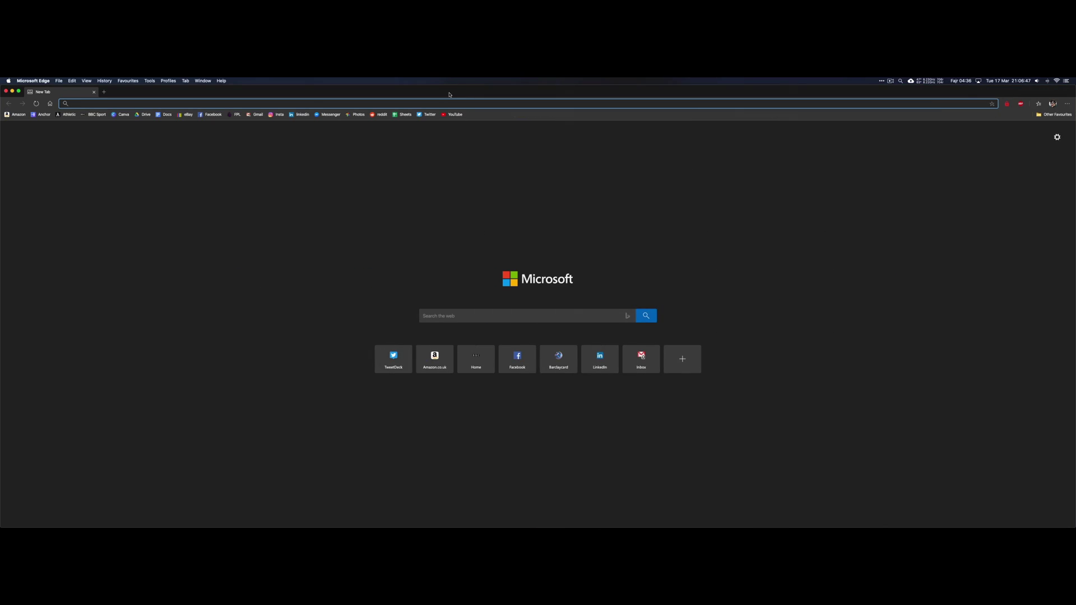
text(sensei)
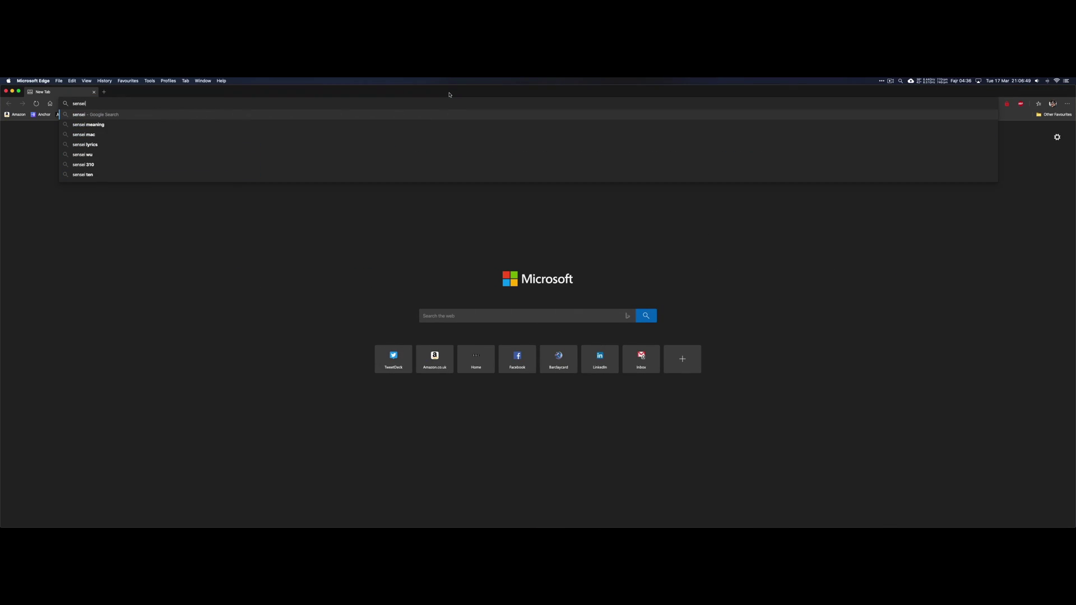
text( mac)
key(Return)
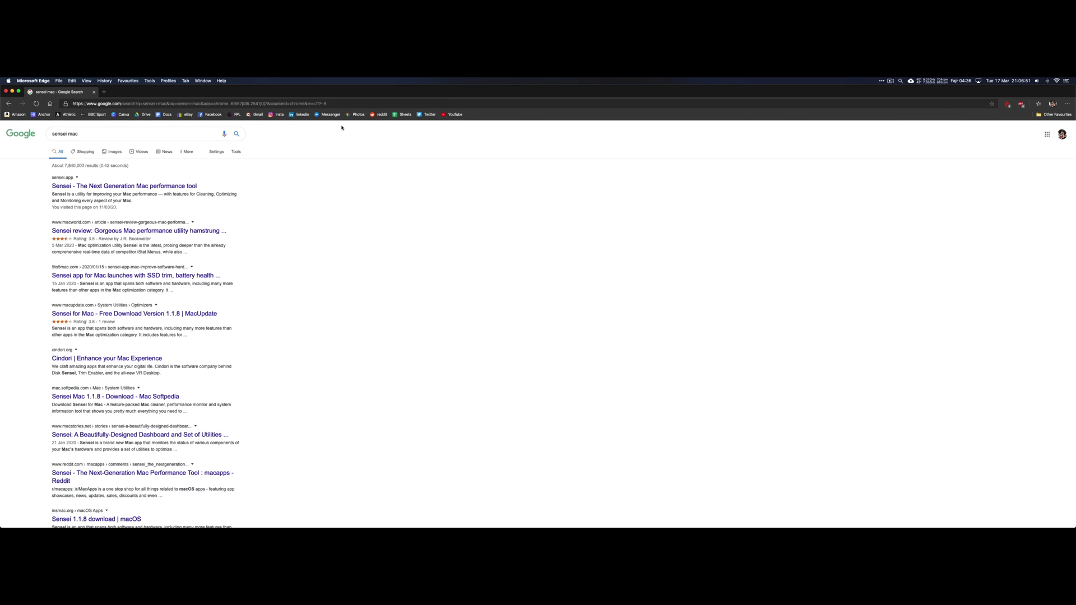
click(150, 186)
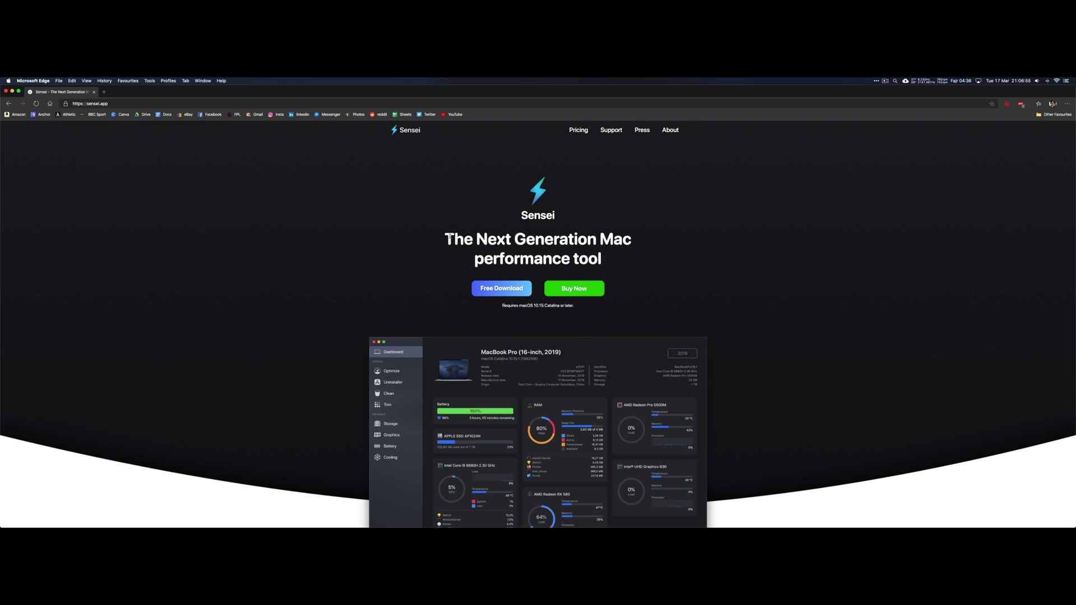
Step: Read the Sensei website's feature overview, from the tagline and feature list through the cleaner, storage, uninstaller and hardware utility sections
drag(446, 238, 630, 254)
click(629, 260)
scroll(604, 308, down, 3)
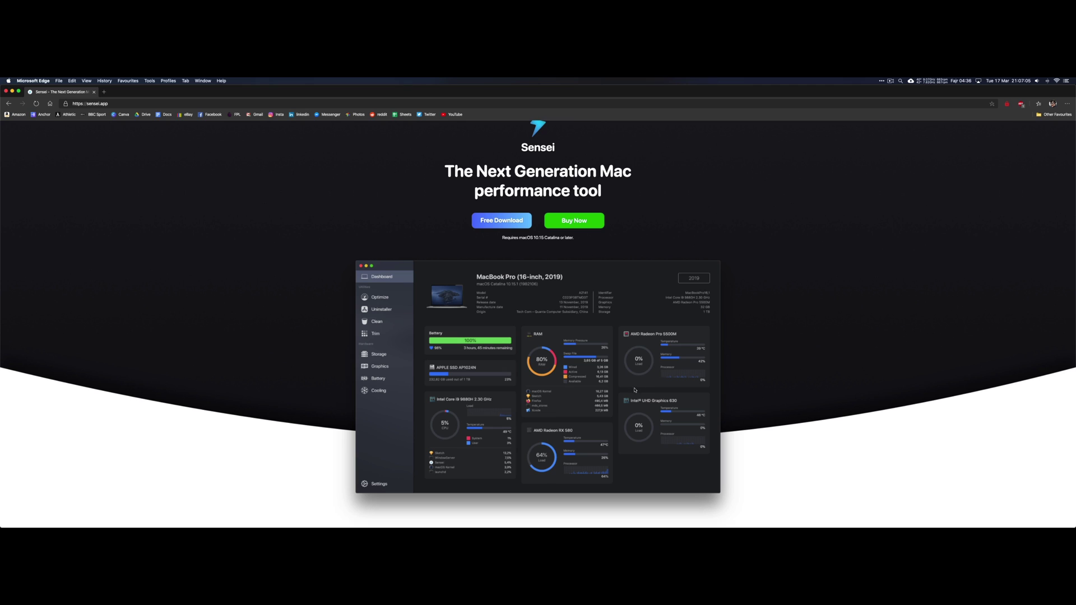
scroll(634, 390, down, 5)
scroll(635, 390, down, 2)
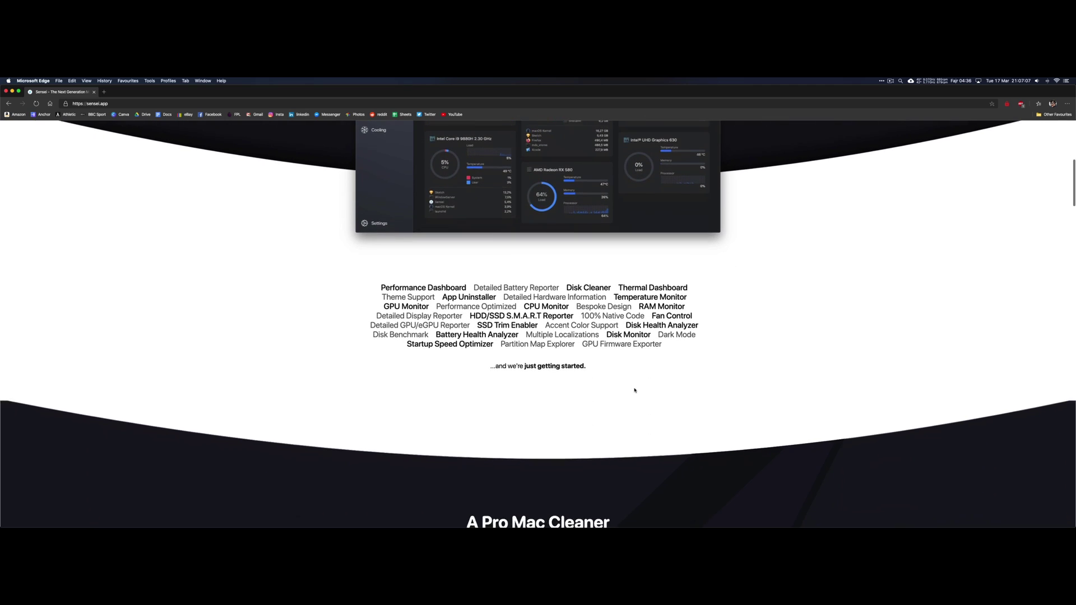
scroll(635, 390, down, 1)
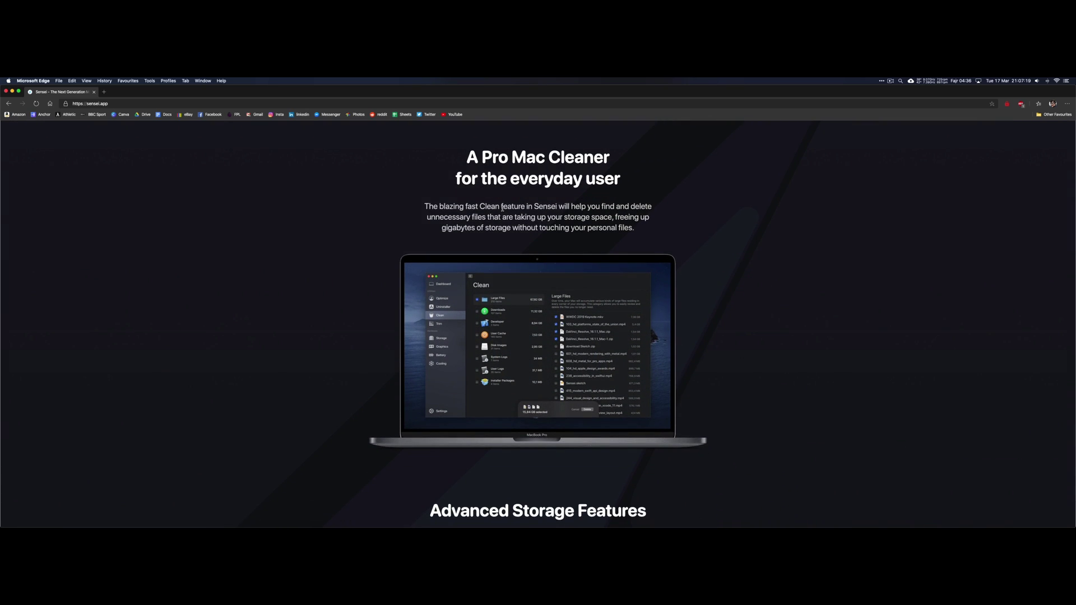
scroll(566, 235, down, 5)
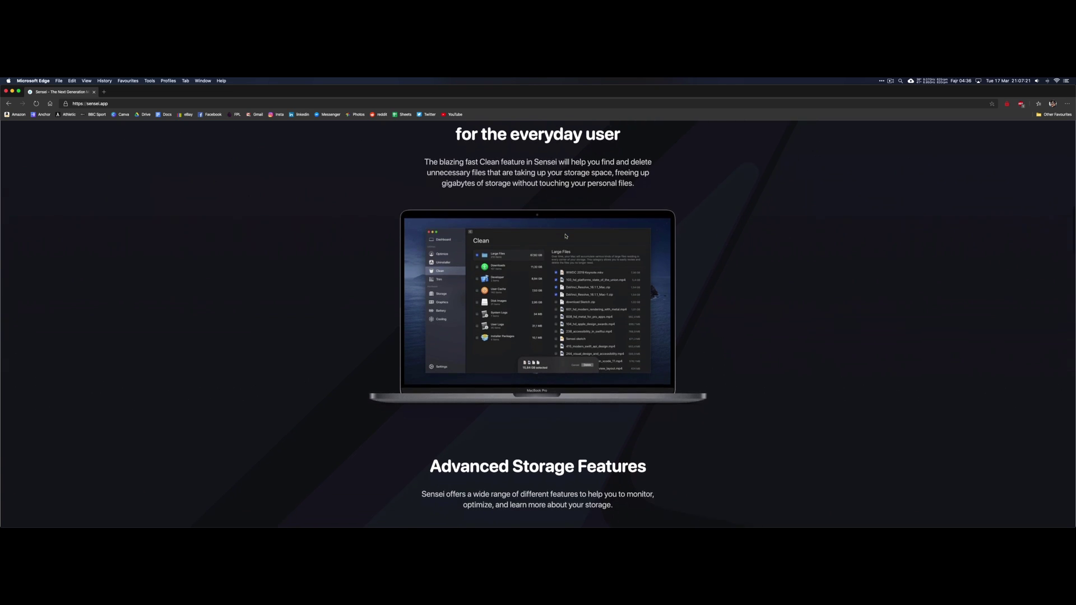
scroll(565, 236, down, 2)
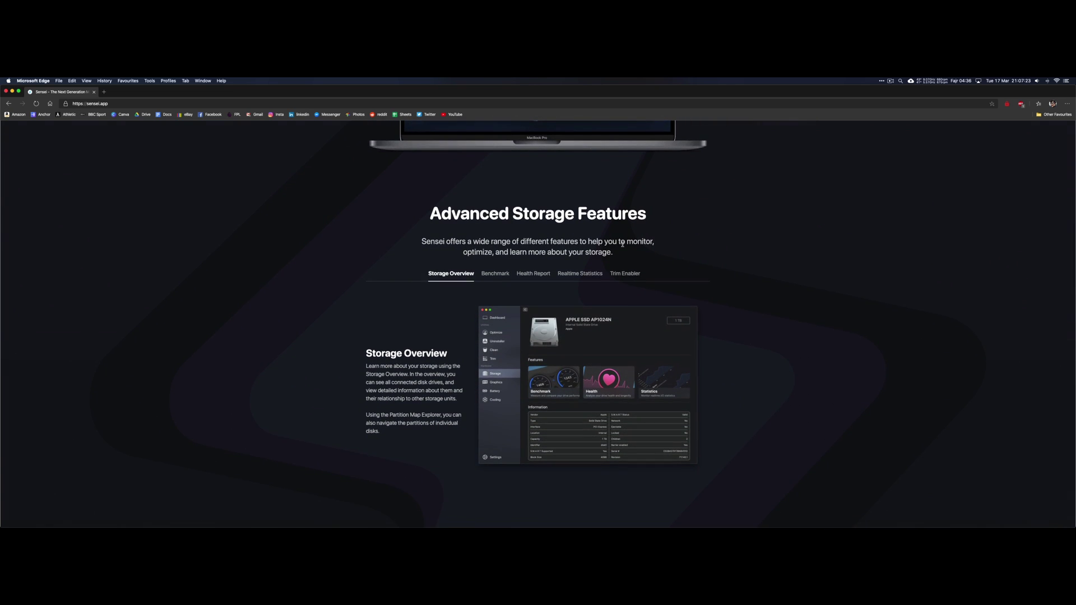
scroll(633, 270, down, 5)
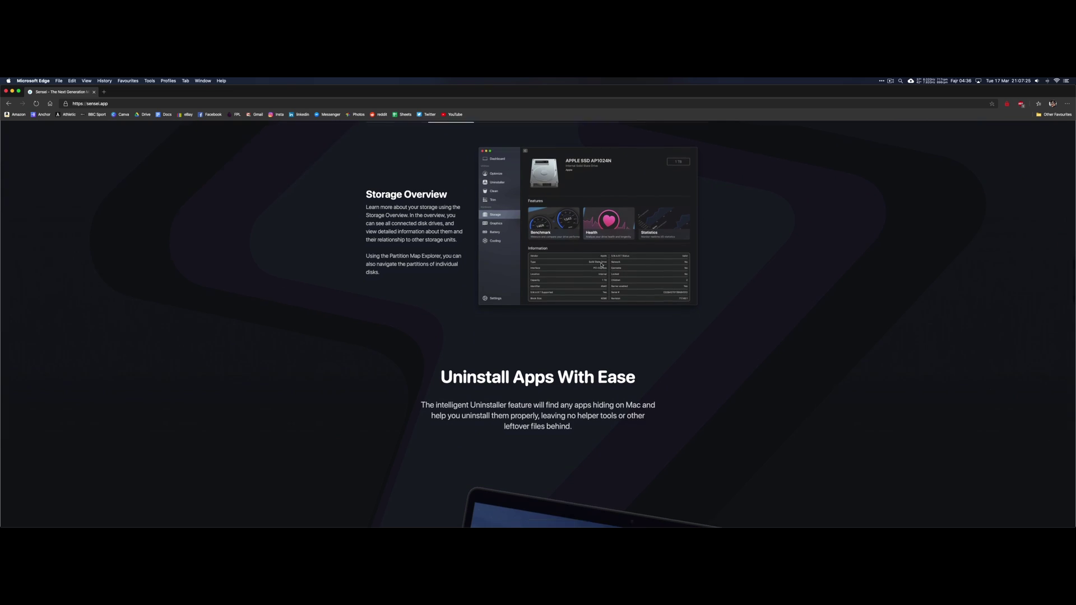
scroll(601, 265, down, 4)
scroll(590, 285, down, 10)
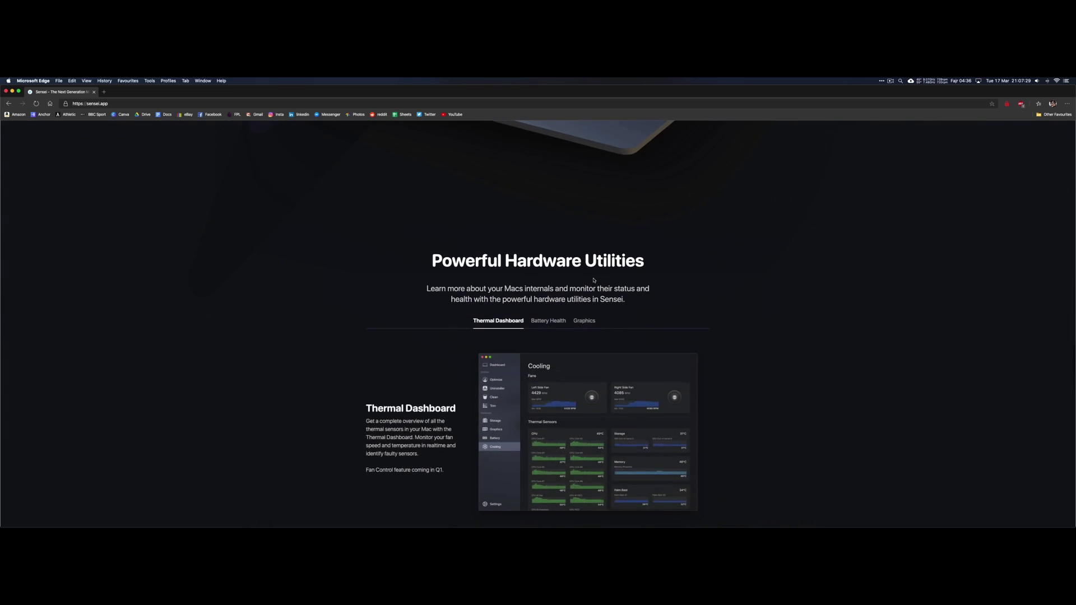
scroll(593, 280, down, 4)
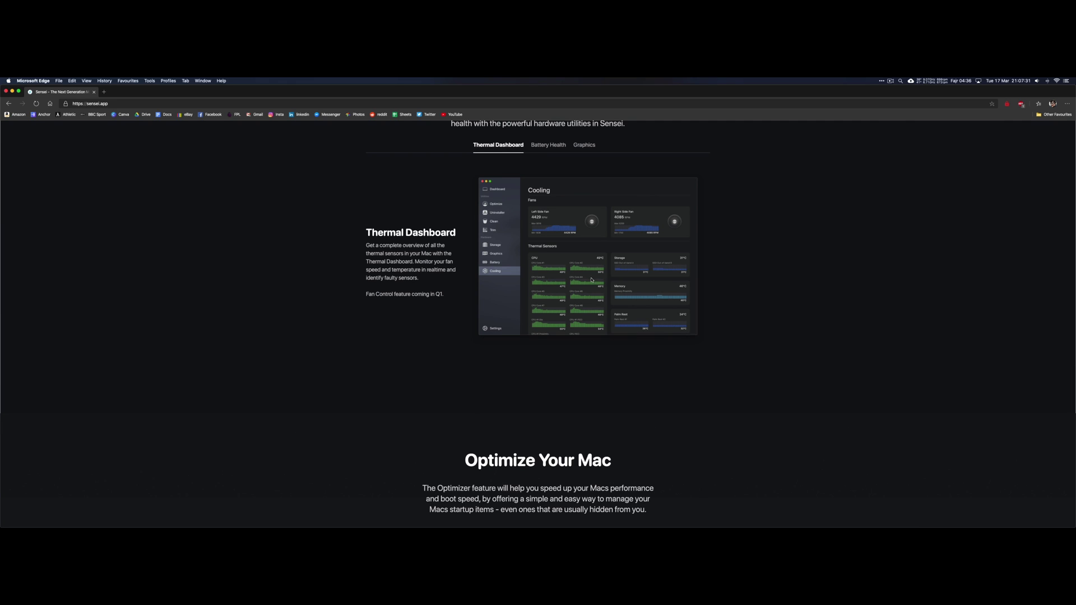
Step: Examine the table comparing Sensei's features and price with DriveDx, iStat Menus and CleanMyMac X, plus the supported languages
scroll(456, 312, down, 10)
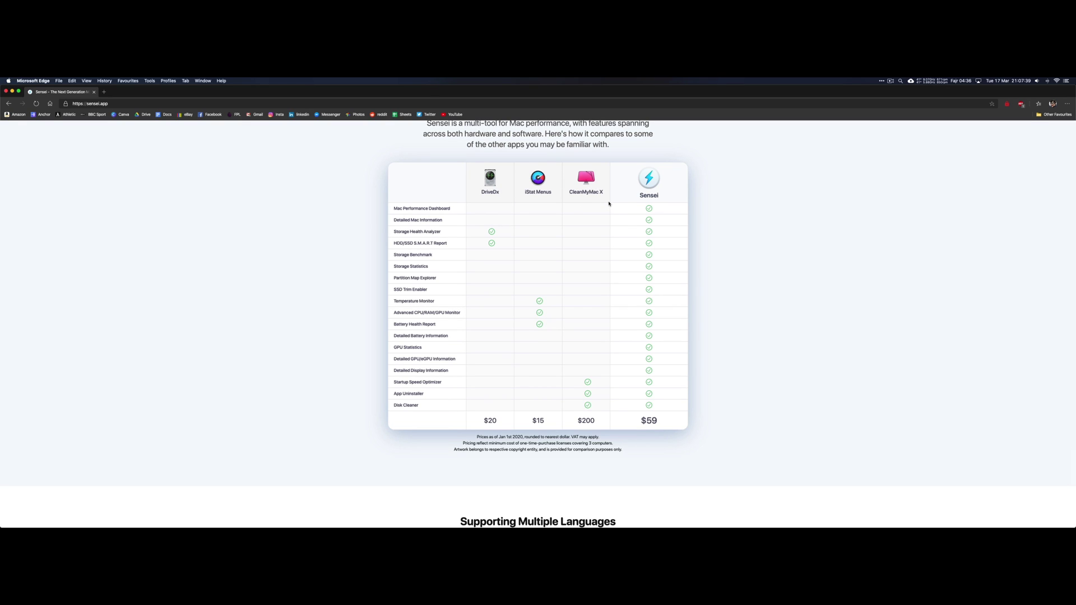
scroll(604, 334, down, 1)
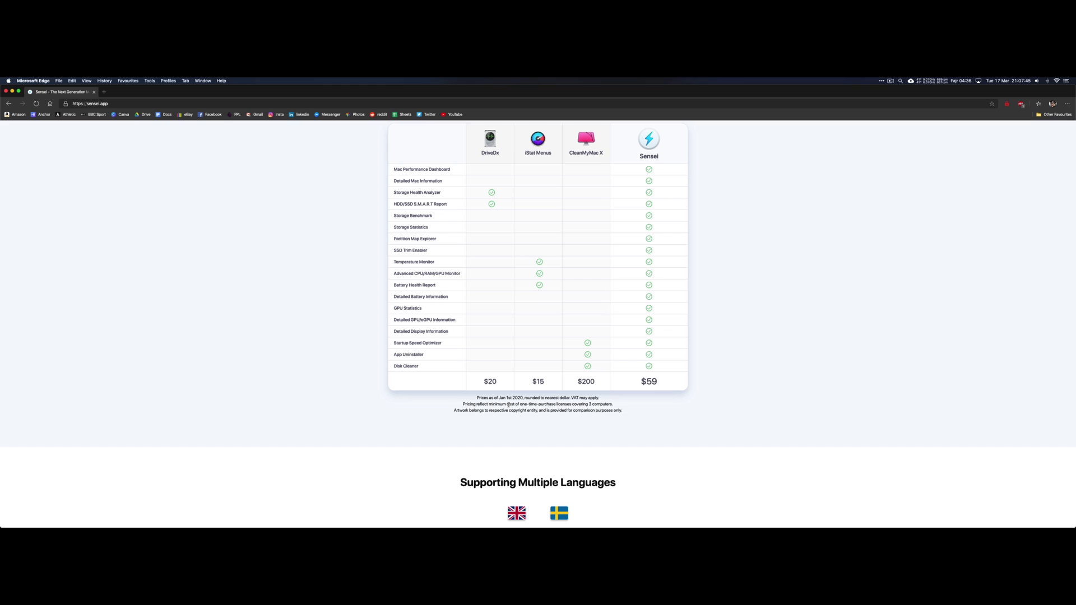
scroll(582, 398, up, 1)
scroll(586, 369, down, 1)
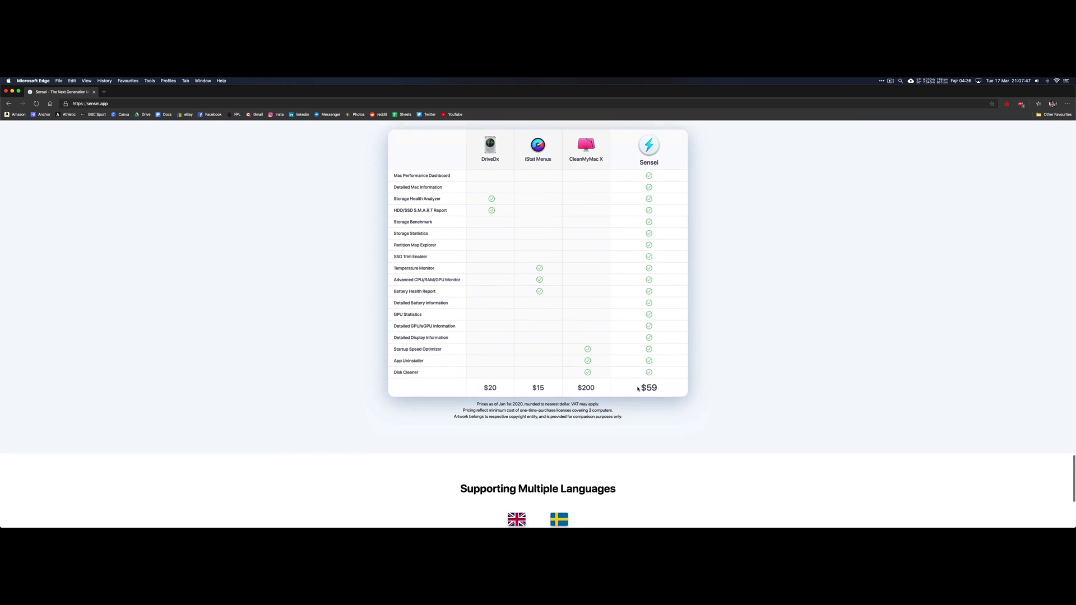
scroll(594, 387, down, 5)
scroll(506, 392, down, 3)
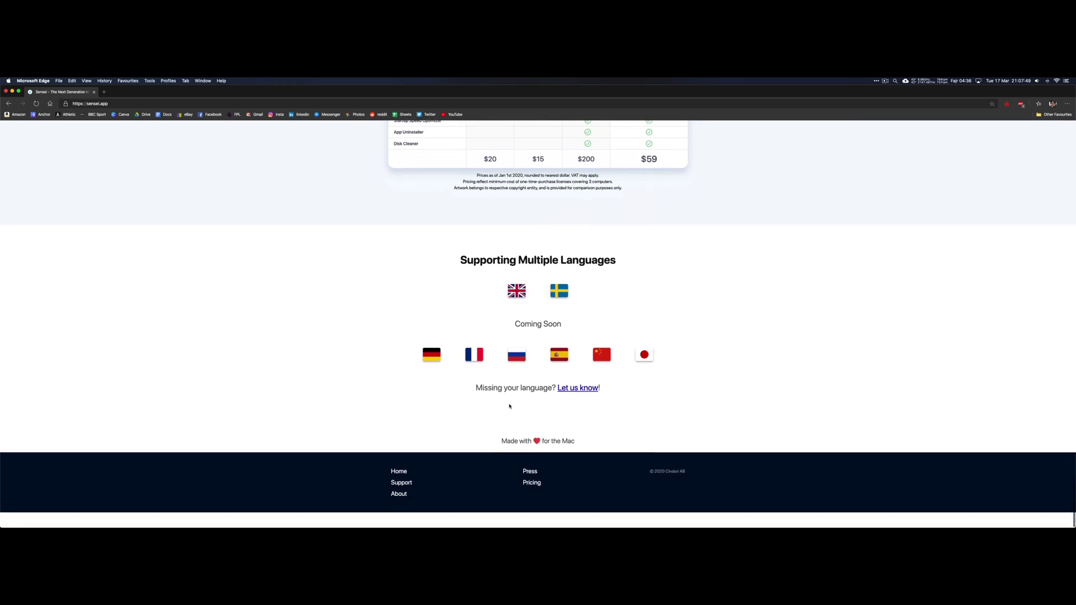
Step: Download the free version of Sensei from the beginning of its home page
scroll(509, 406, up, 15)
scroll(509, 406, up, 20)
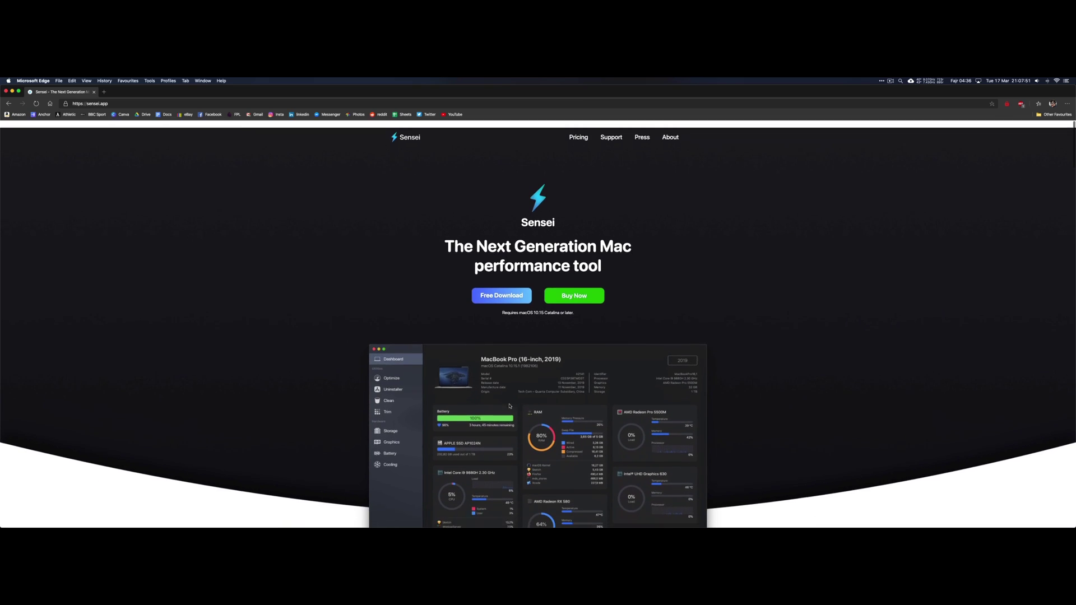
click(502, 292)
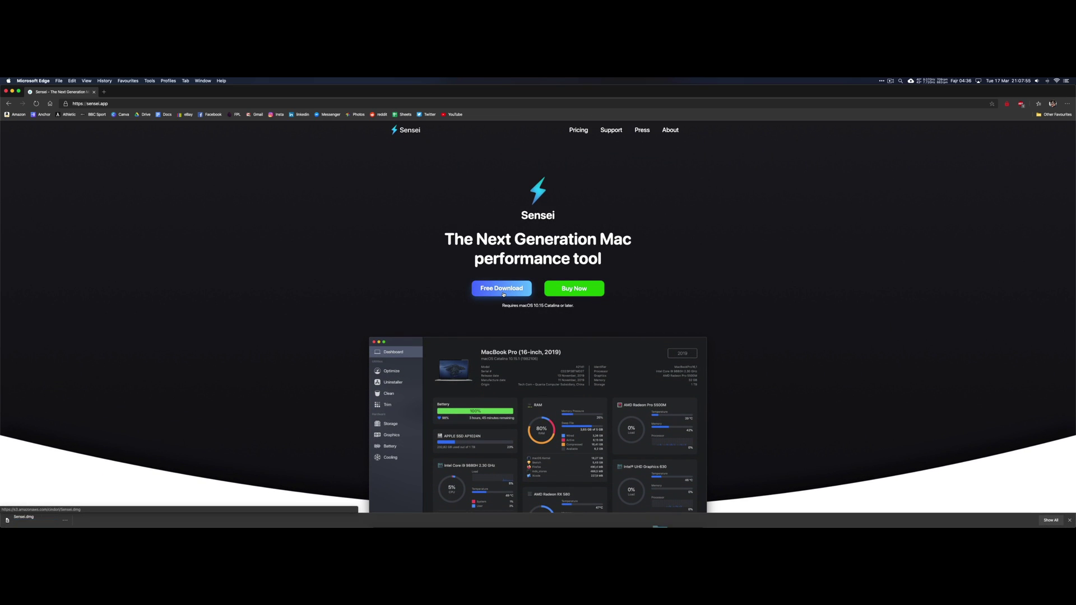
Step: Open the Downloads folder in Finder and mount the Sensei.dmg disk image
click(659, 518)
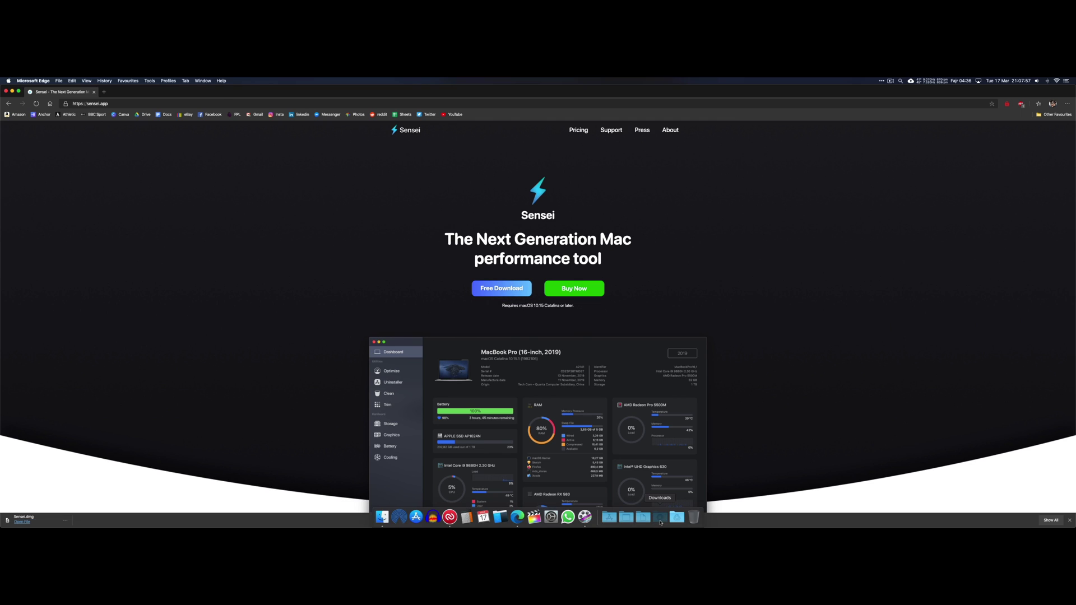
click(678, 482)
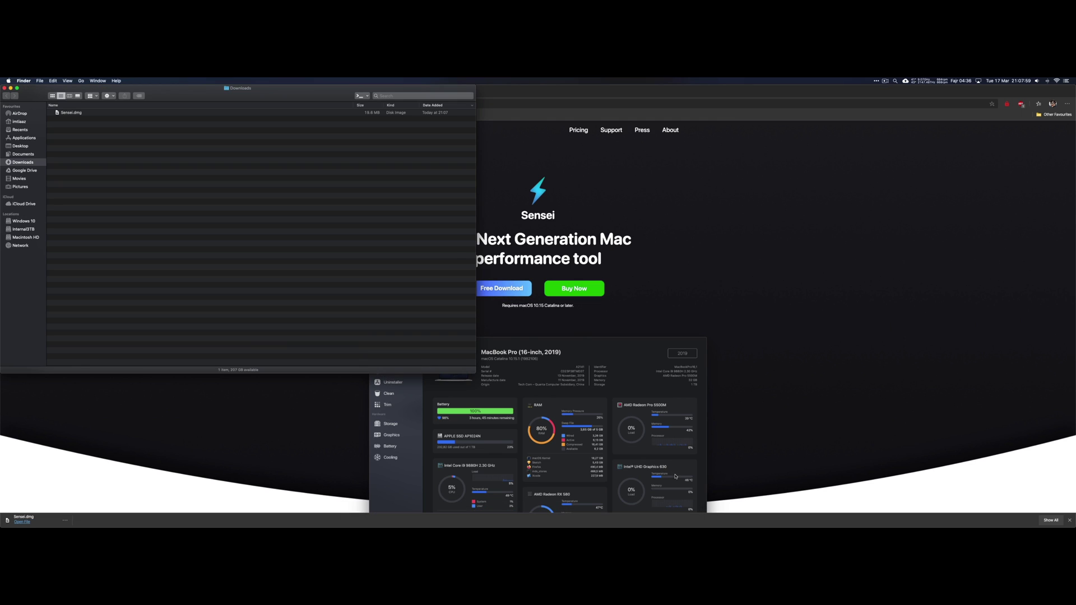
click(179, 114)
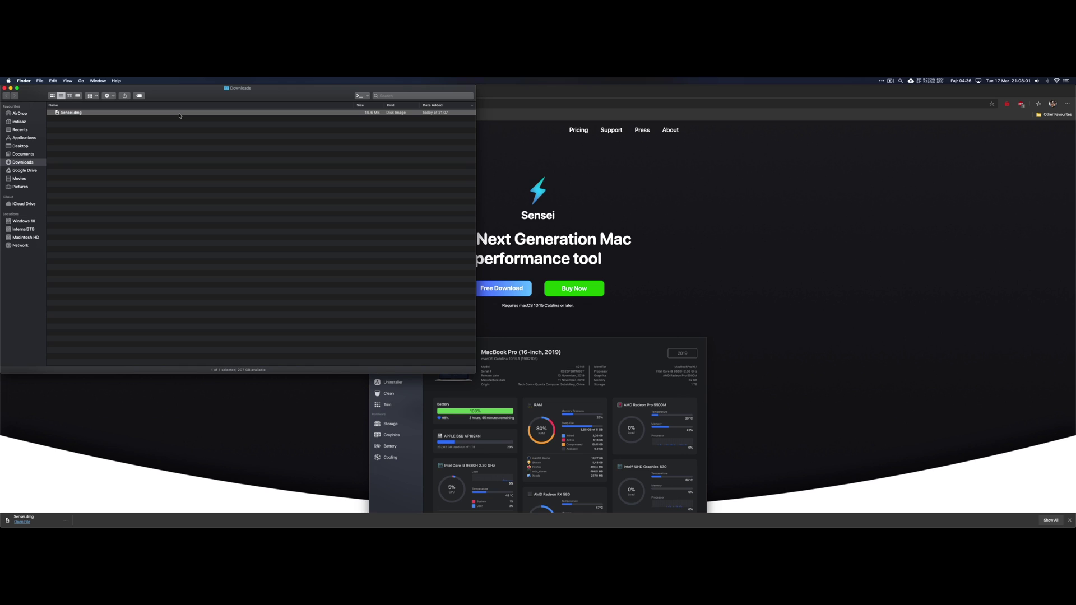
double_click(180, 114)
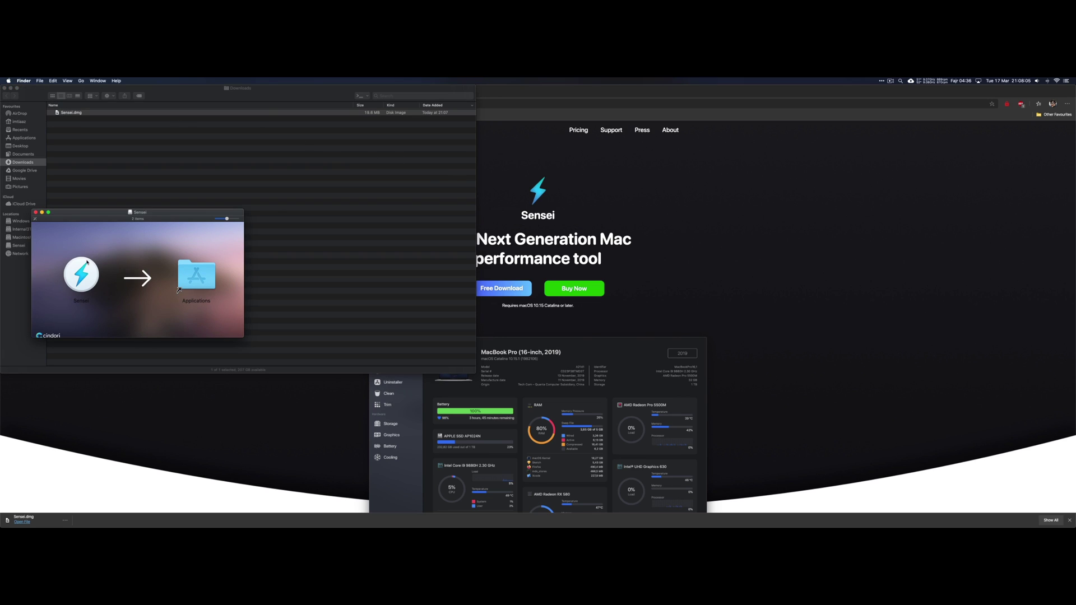
Step: Install Sensei into the Applications folder, and close the installer, Downloads and browser windows
drag(86, 262, 198, 272)
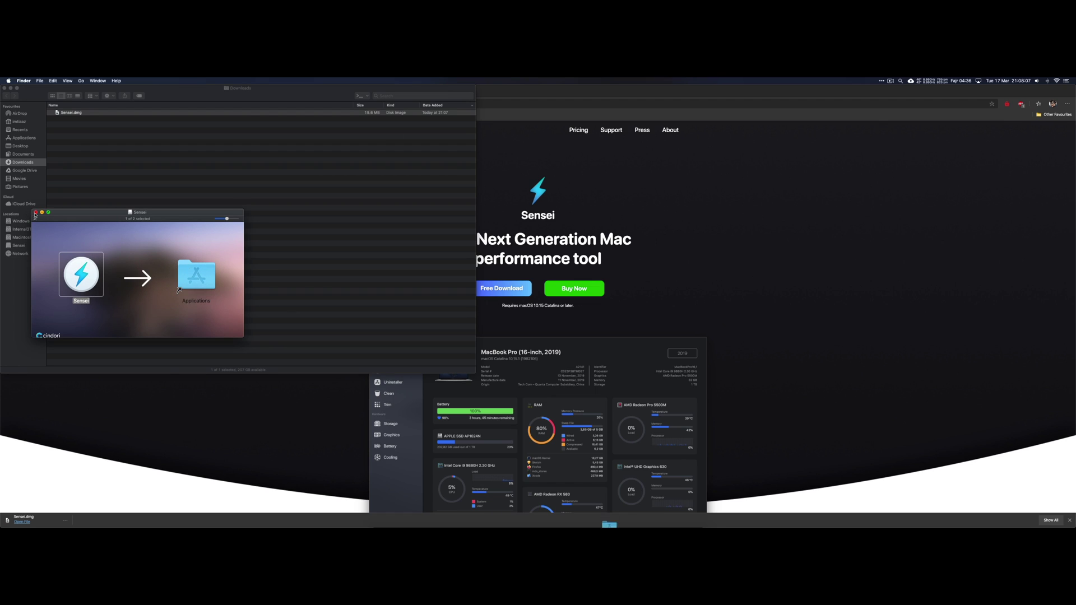
click(35, 212)
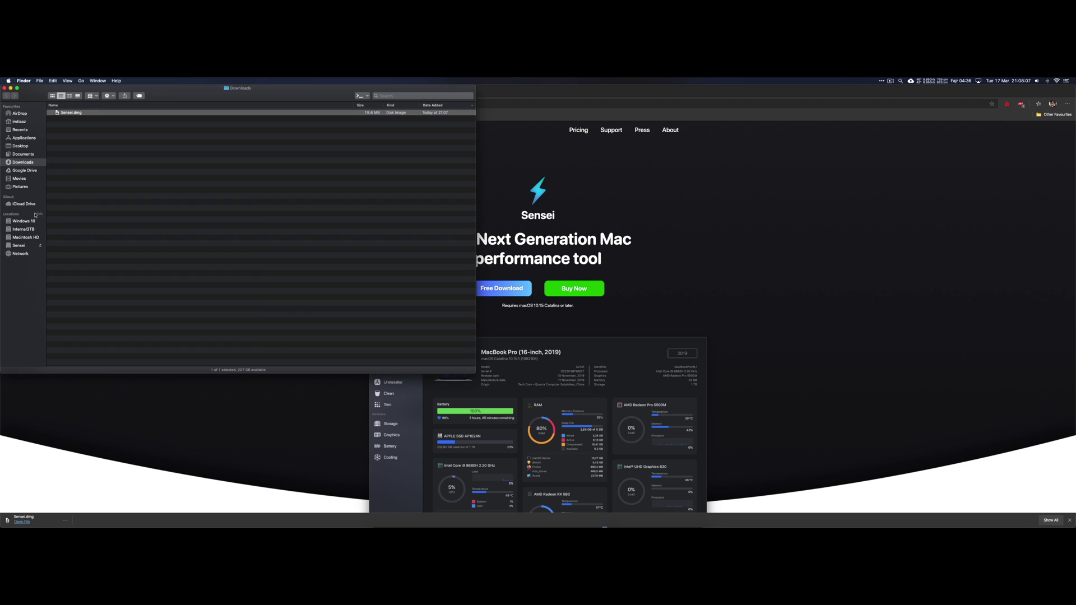
click(4, 88)
mouse_move(590, 519)
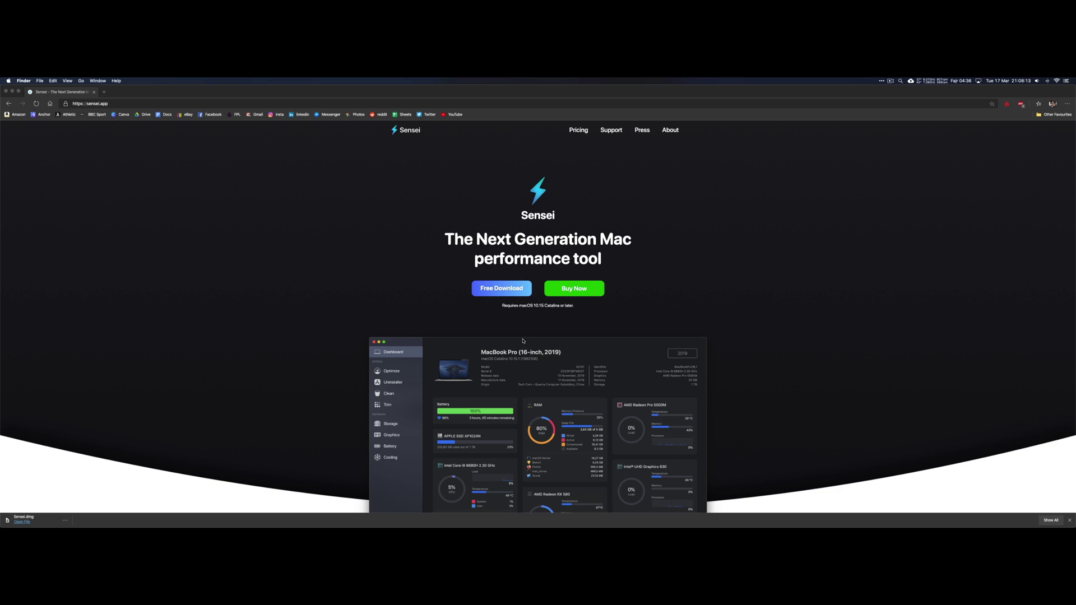
click(94, 93)
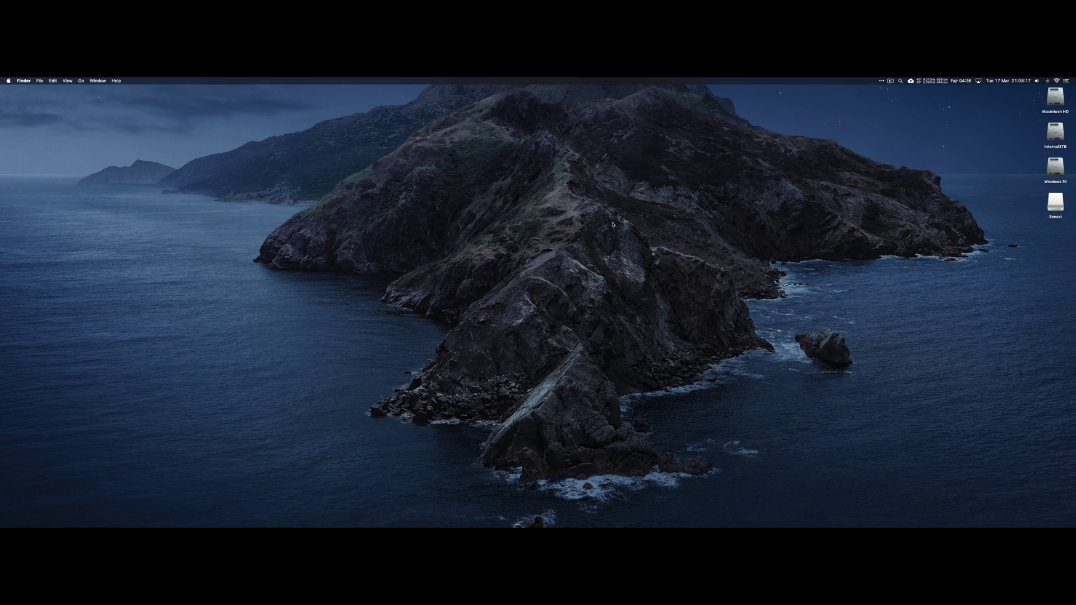
Step: Launch Sensei from Launchpad and allow the downloaded app to open
key(F4)
scroll(408, 303, right, 2)
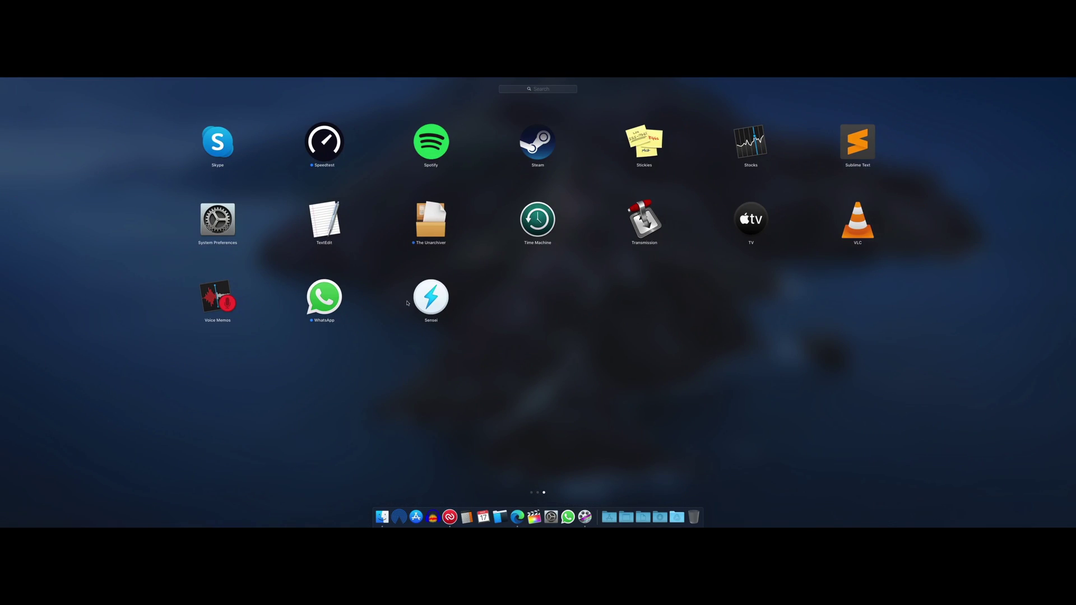
click(429, 294)
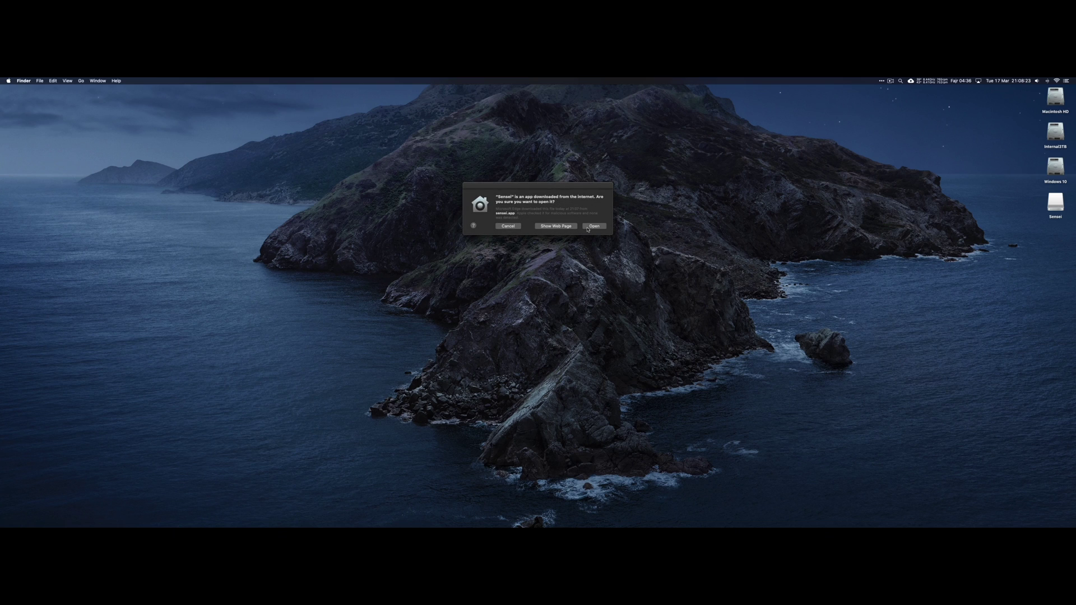
click(587, 228)
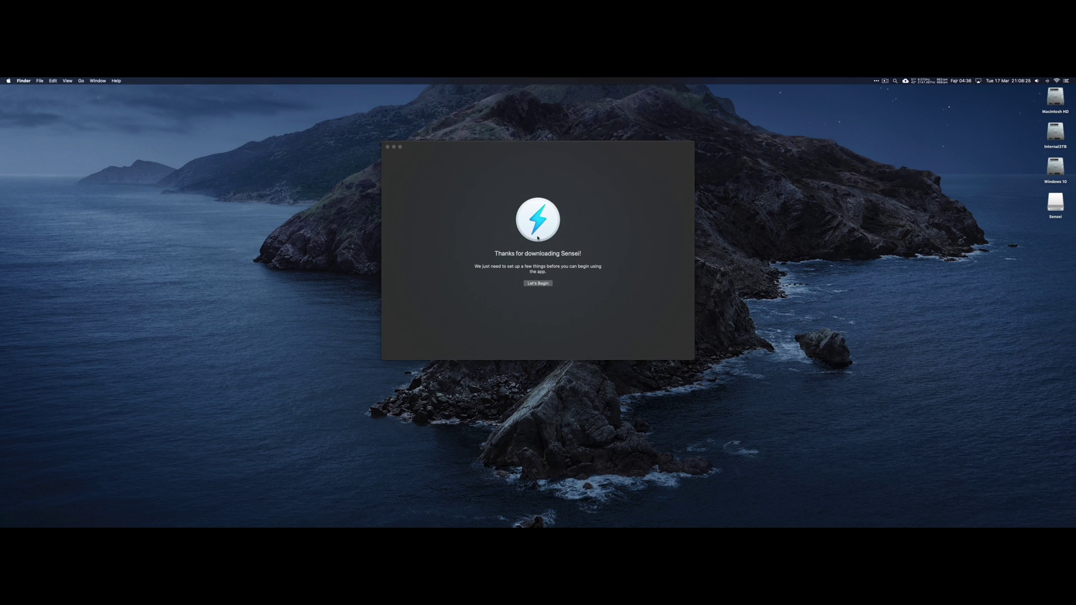
Step: Begin the Sensei setup and install its helper tool, authorising it with the account password
click(538, 284)
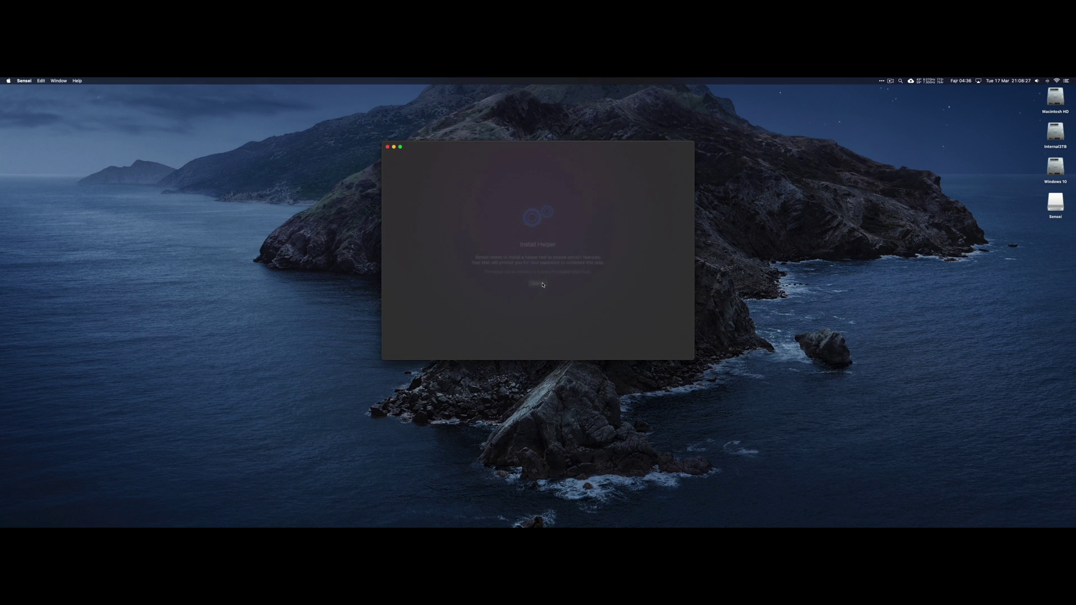
click(546, 284)
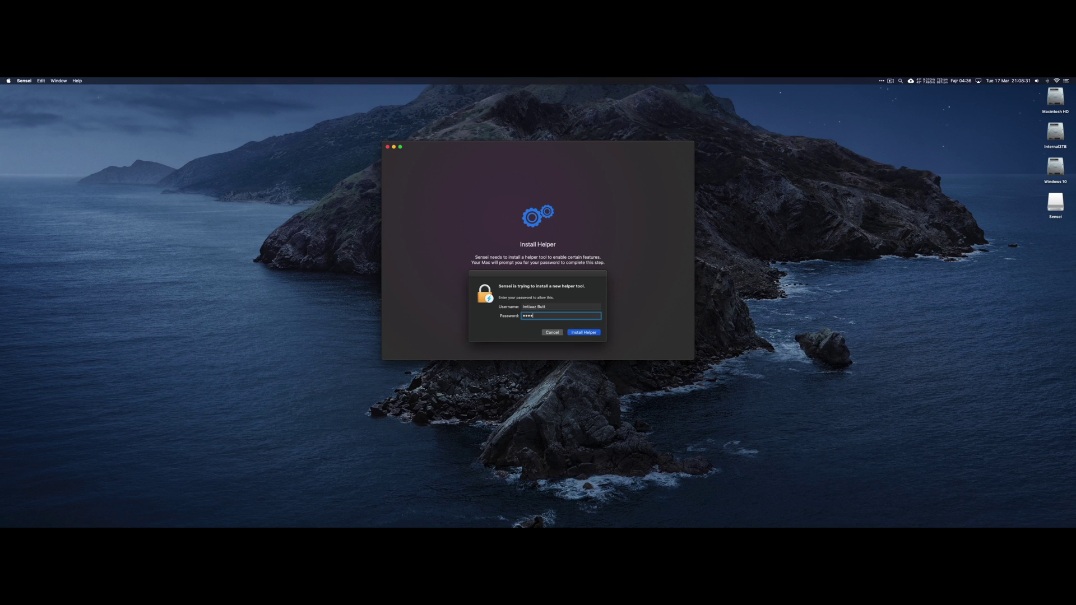
key(Return)
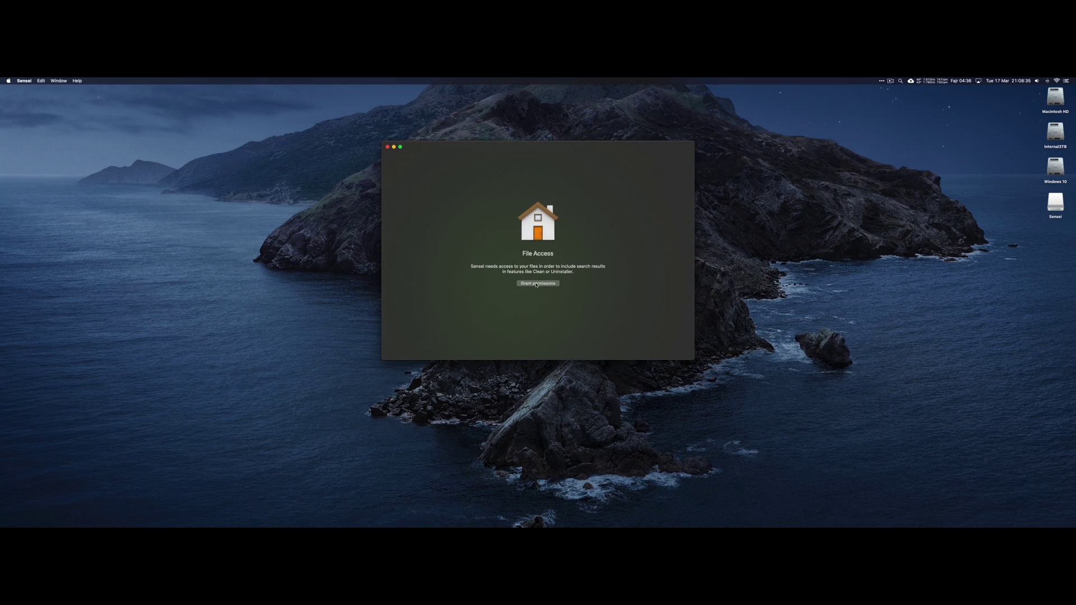
Step: Grant file access to complete the Sensei setup, and dismiss the trial notice to show the dashboard in an enlarged window
click(537, 284)
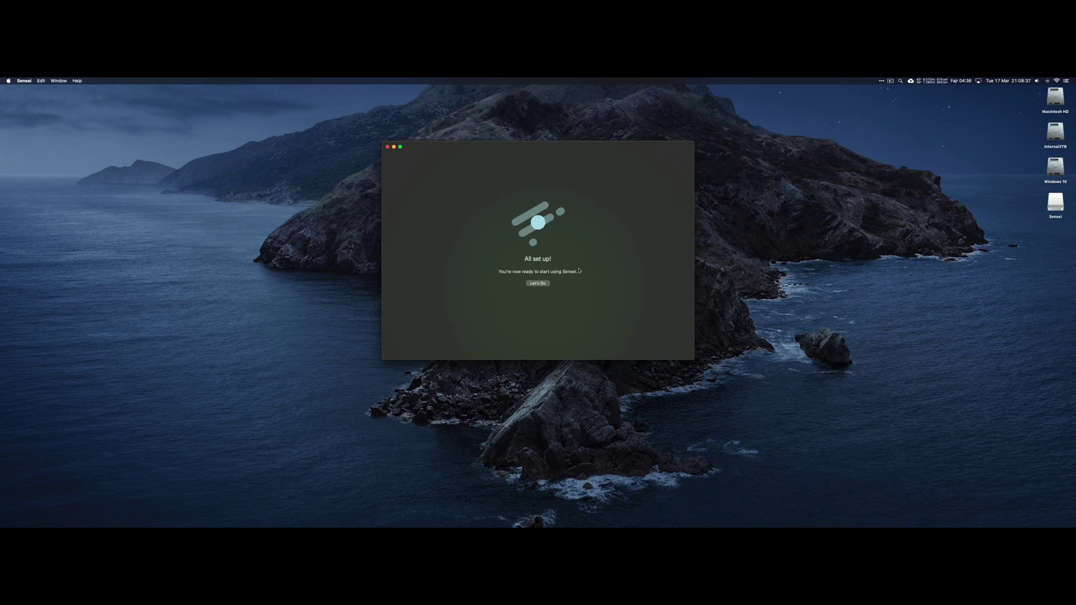
click(546, 283)
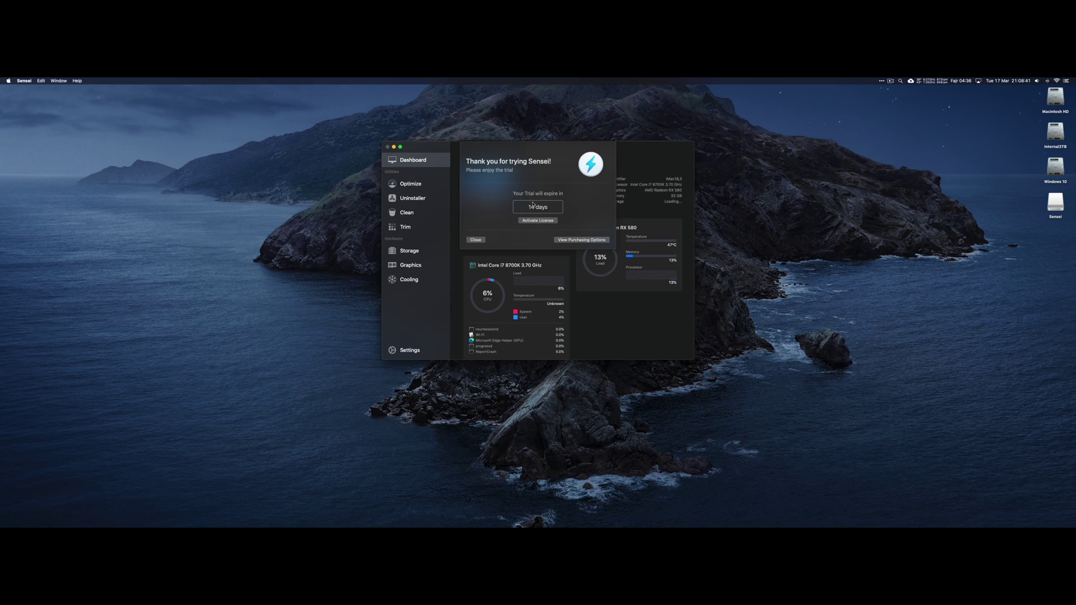
click(474, 239)
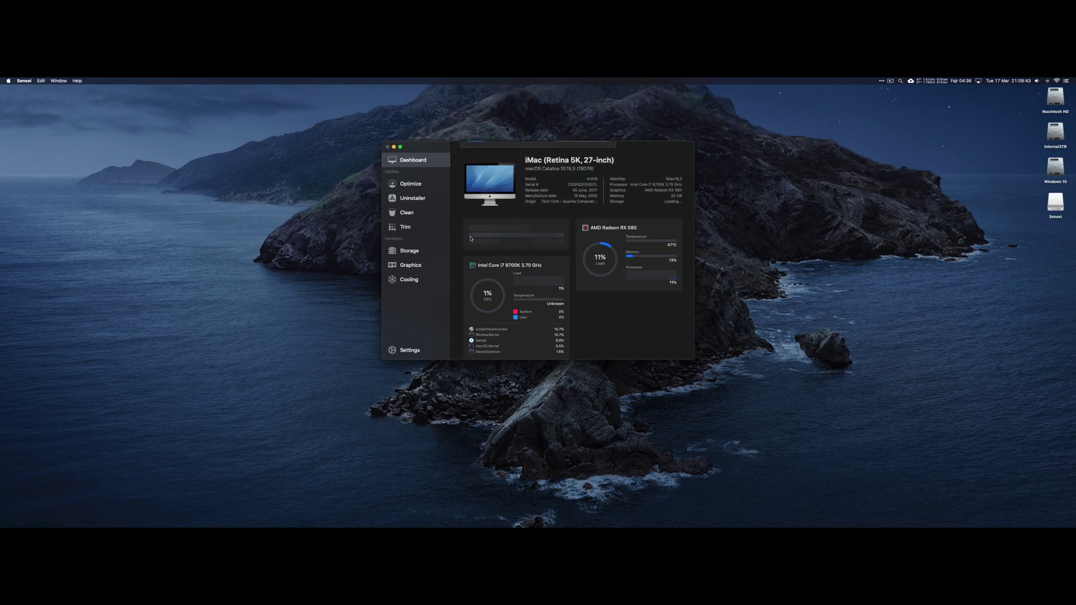
double_click(560, 151)
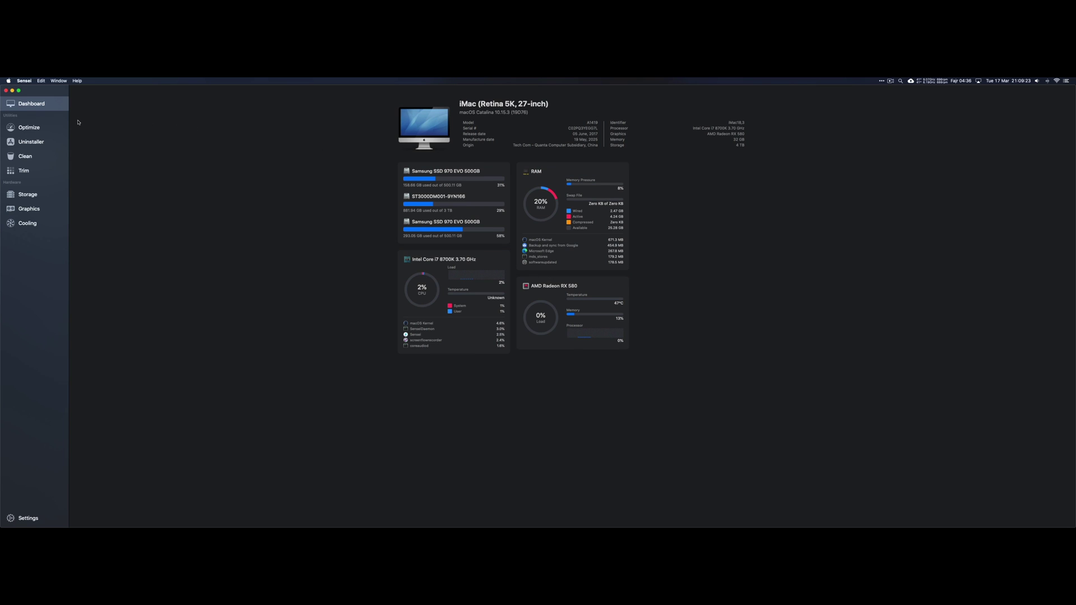
Step: Look through Sensei's Optimize, Uninstaller, Clean and Trim utility pages
click(58, 126)
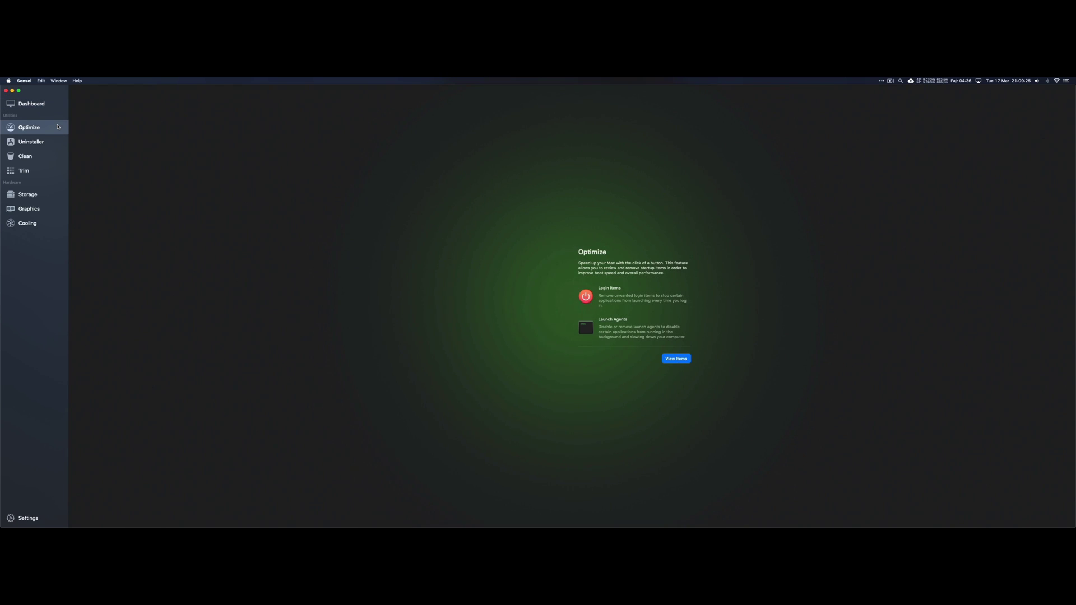
click(55, 141)
click(48, 152)
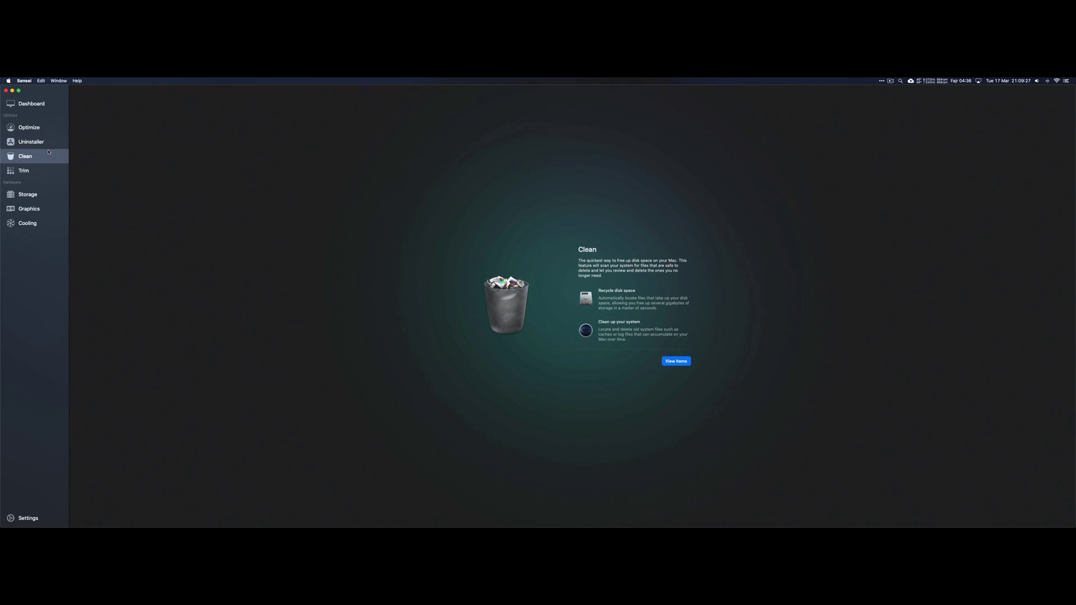
click(41, 170)
Step: Examine the details and S.M.A.R.T. health values of the first Samsung SSD 970 EVO 500GB, and return to the storage overview
click(36, 195)
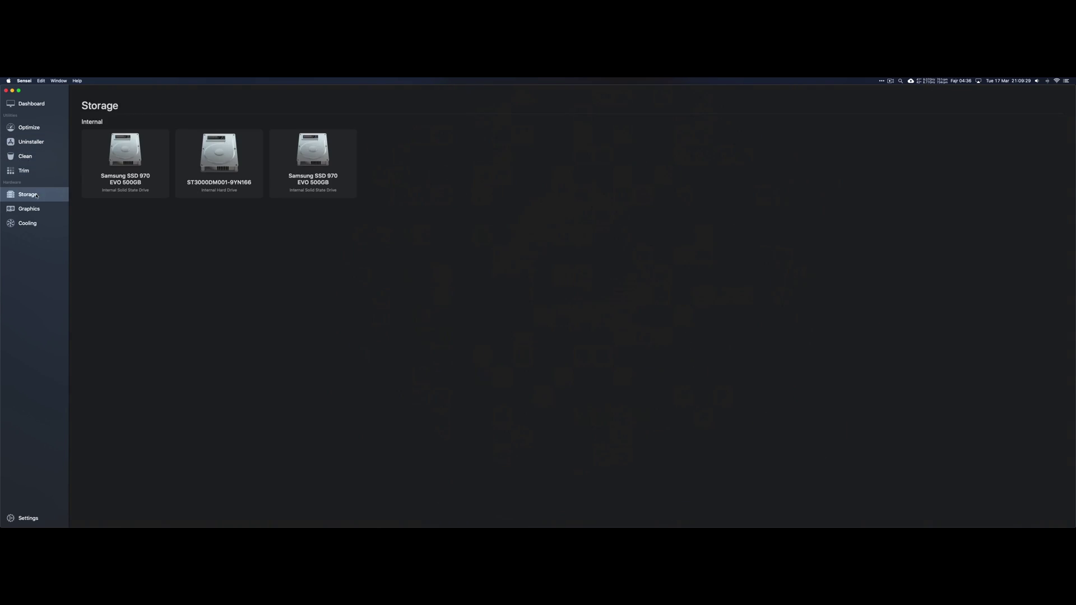
click(139, 175)
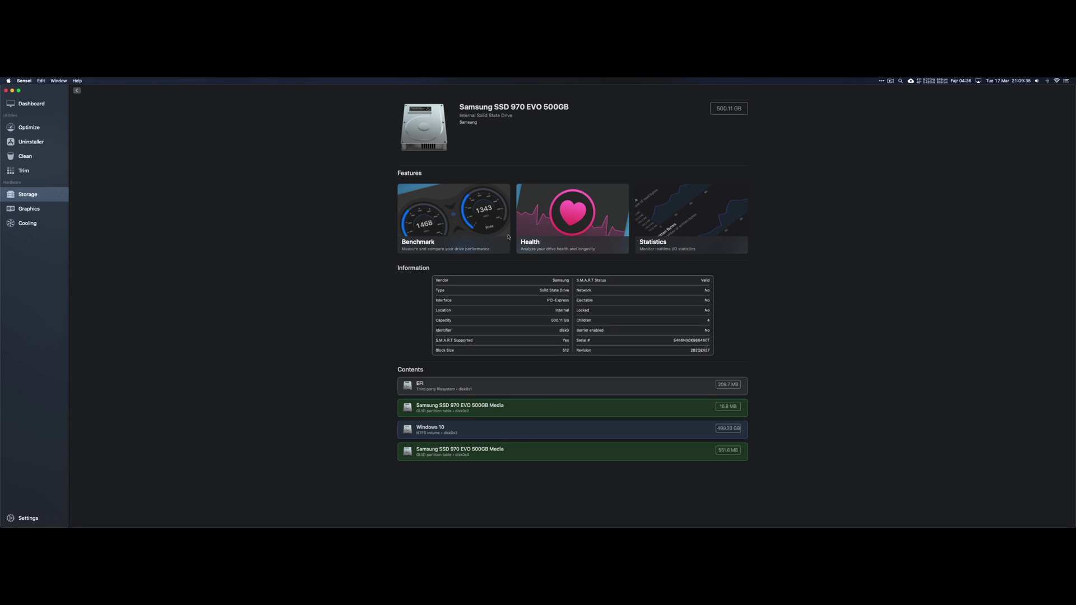
click(546, 232)
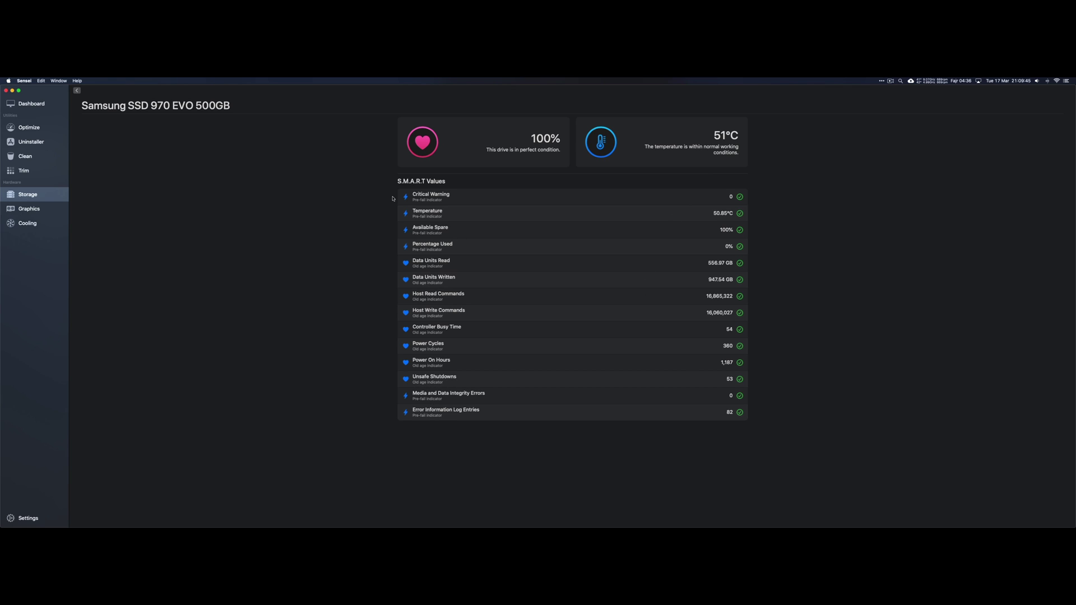
click(78, 91)
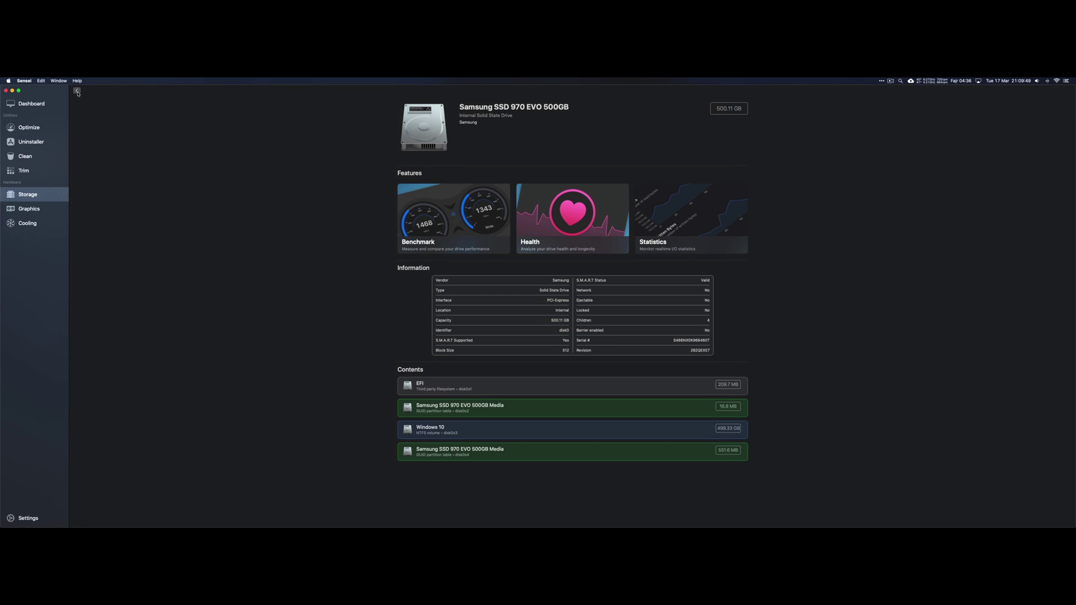
click(77, 91)
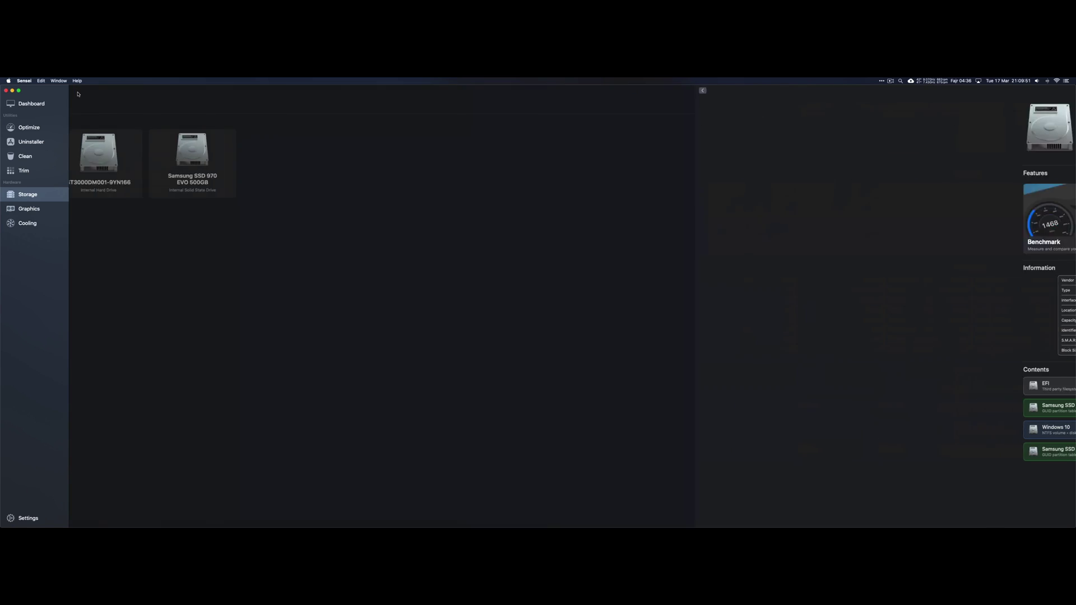
Step: Review the hardware information, firmware and usage statistics of the AMD Radeon RX 580 graphics card
click(36, 208)
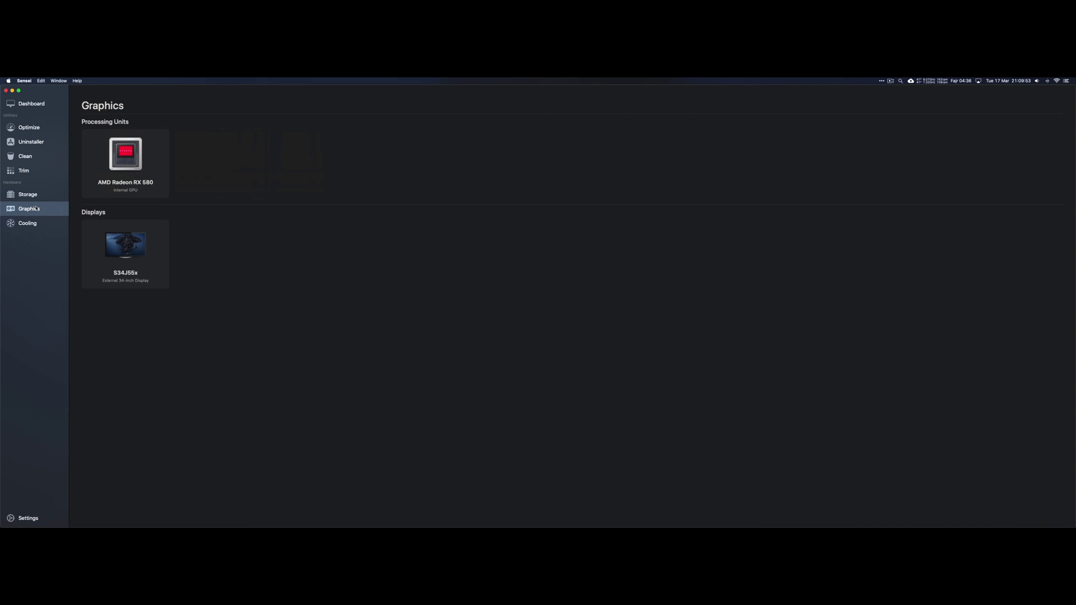
click(137, 144)
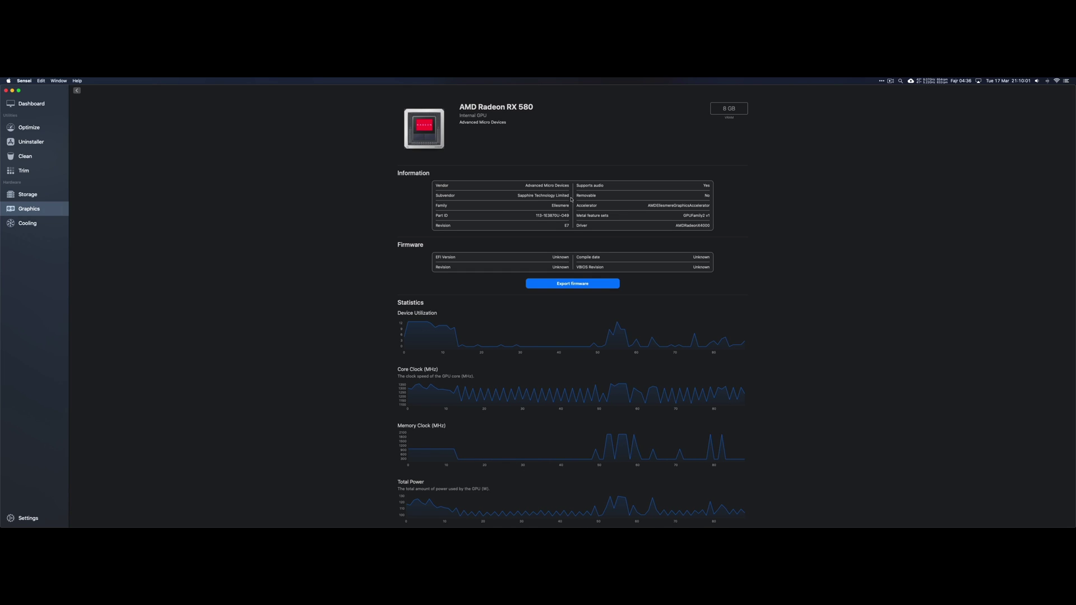
scroll(576, 232, down, 1)
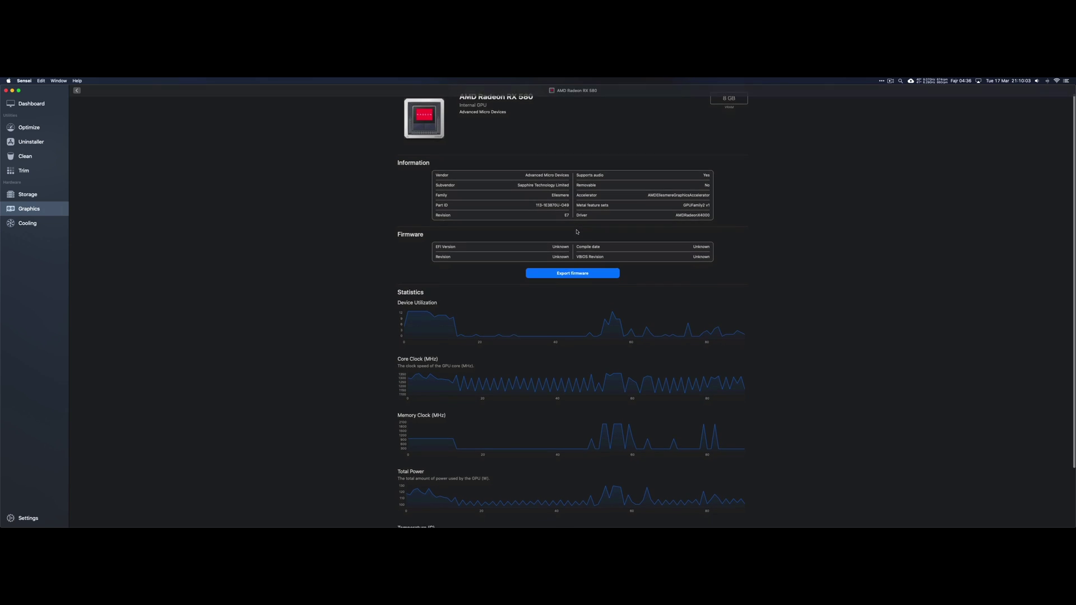
scroll(544, 301, down, 5)
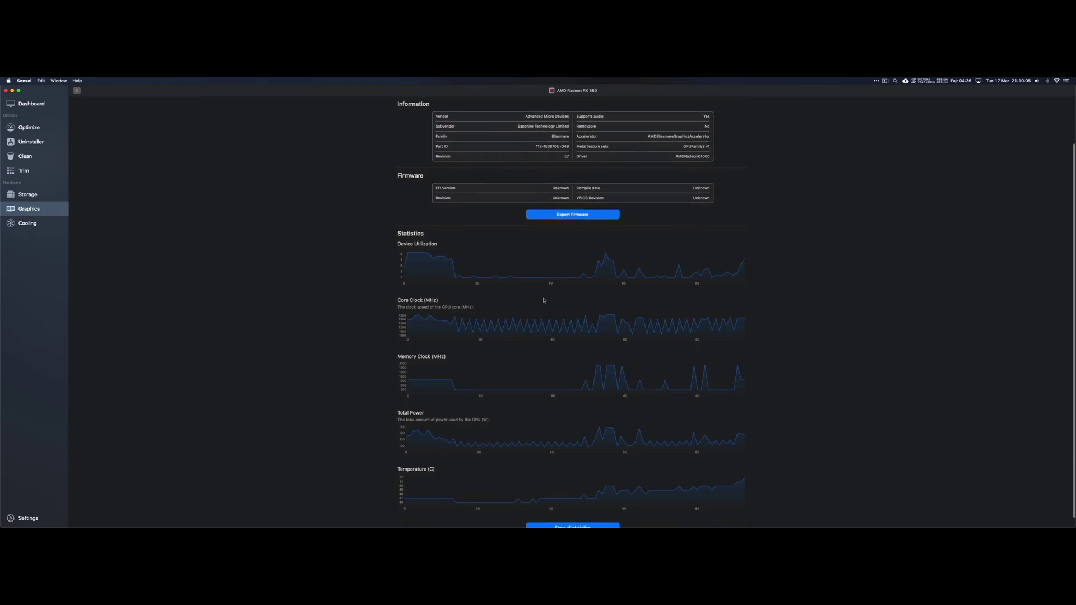
scroll(541, 301, down, 1)
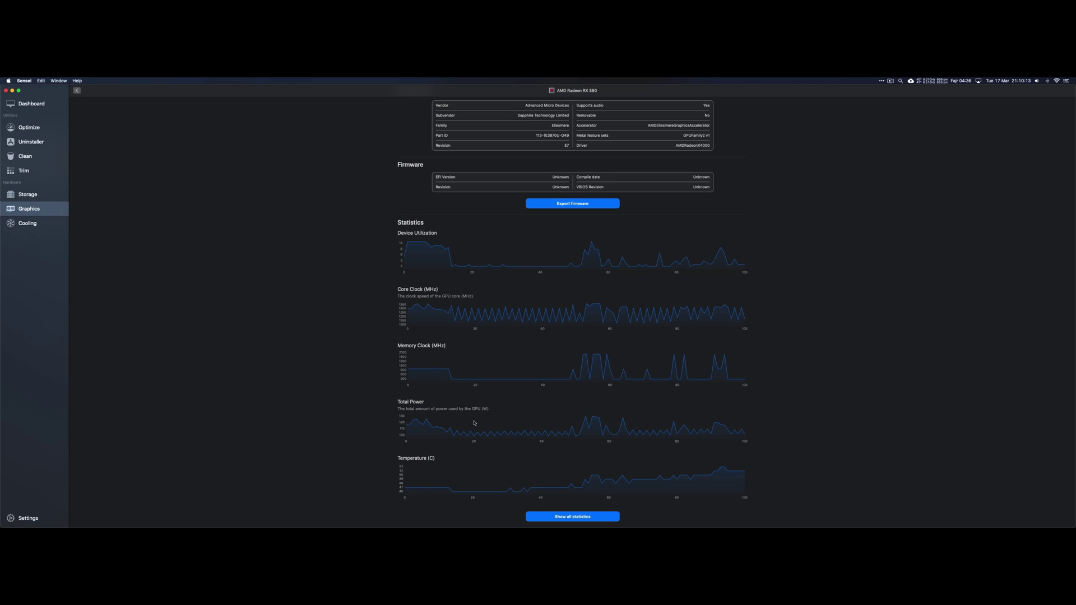
Step: Check the fans and thermal sensors on the Cooling page, and return to the Dashboard
click(34, 224)
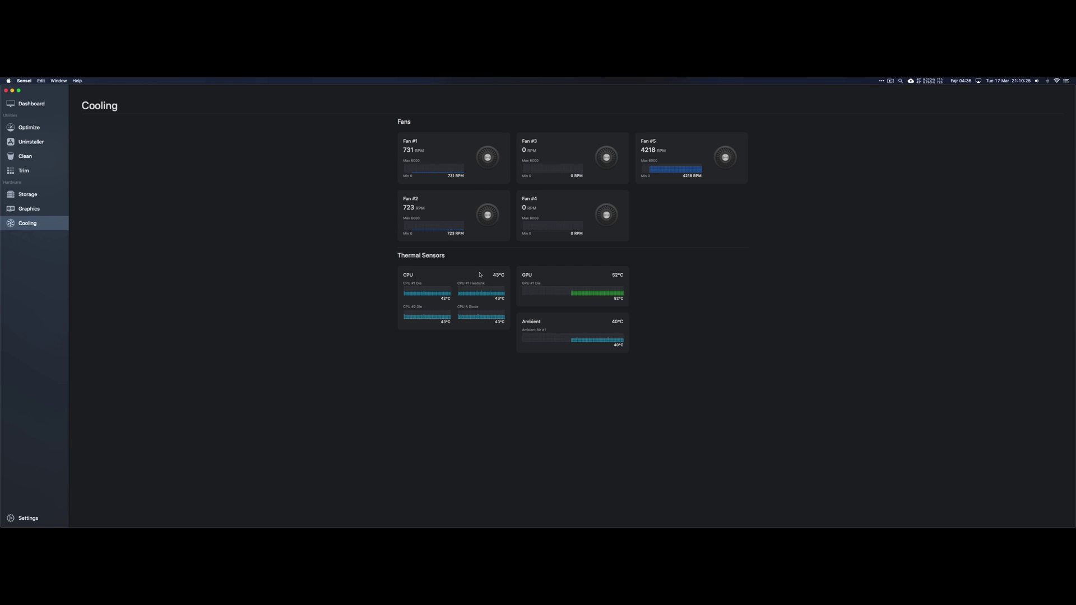
click(2, 131)
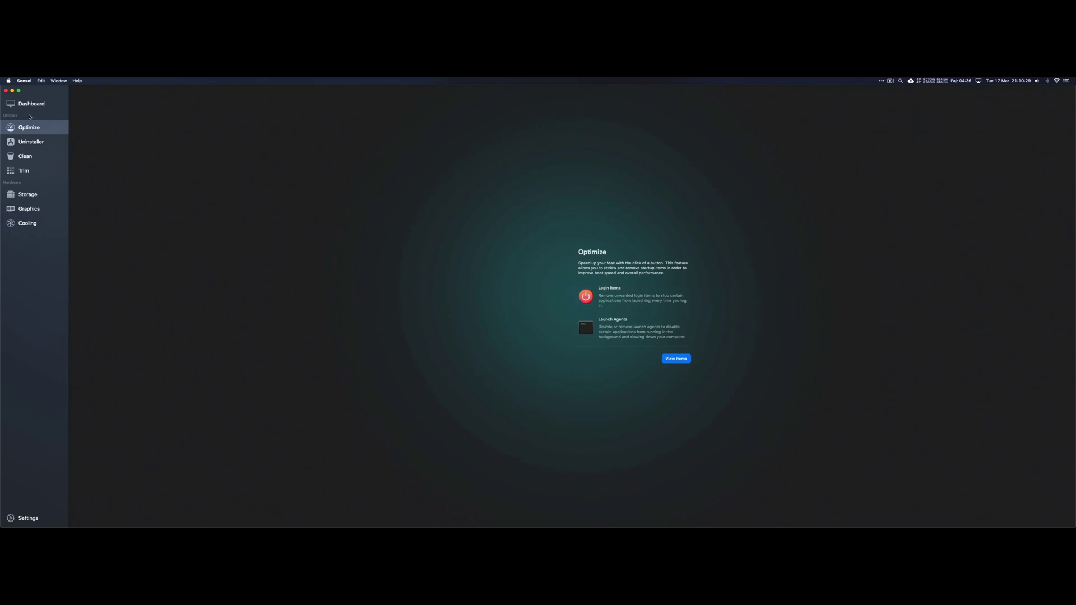
click(45, 105)
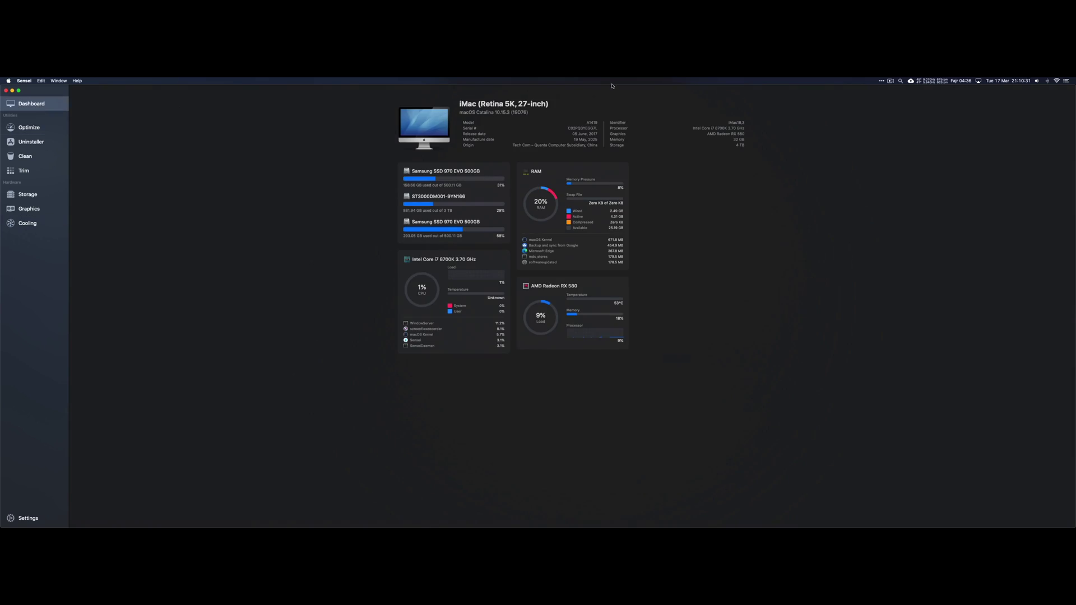
Step: Tile Sensei on the left half of the screen and launch CleanMyMac X on the right half beside it
key(ctrl+alt+Left)
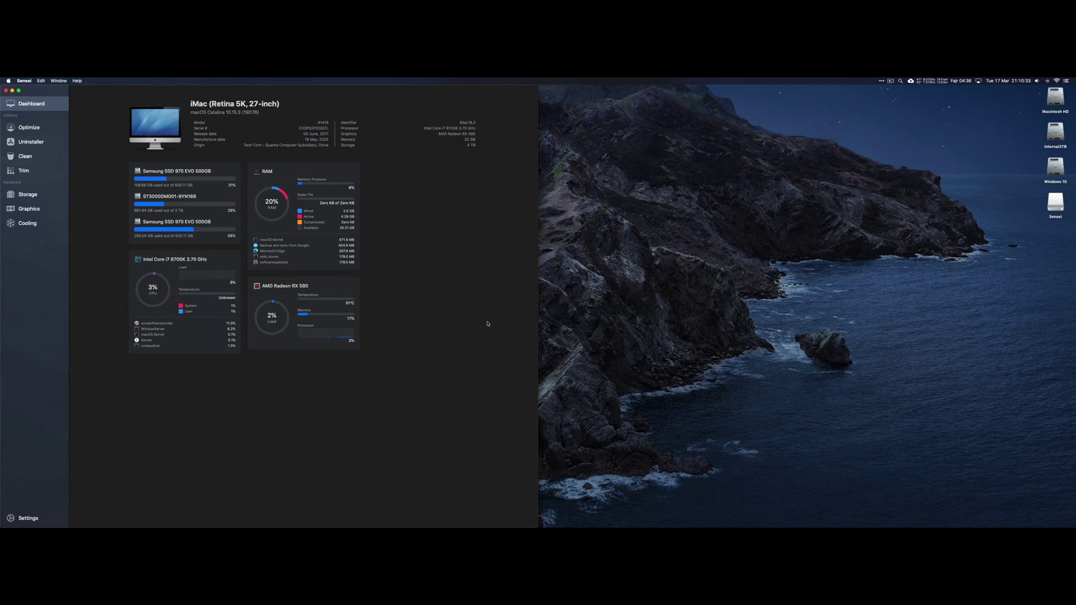
click(390, 516)
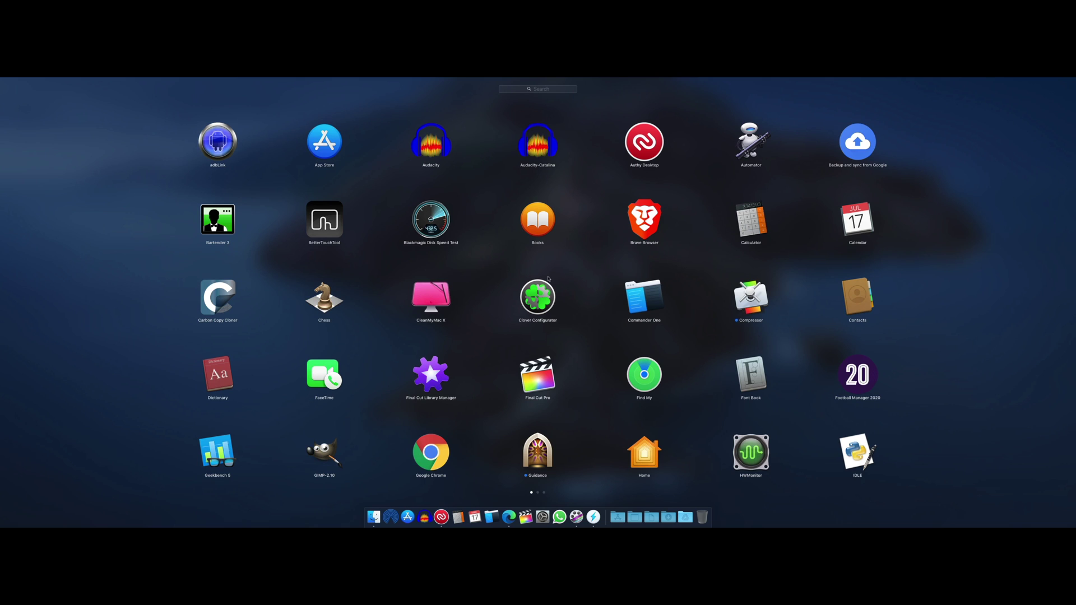
click(437, 299)
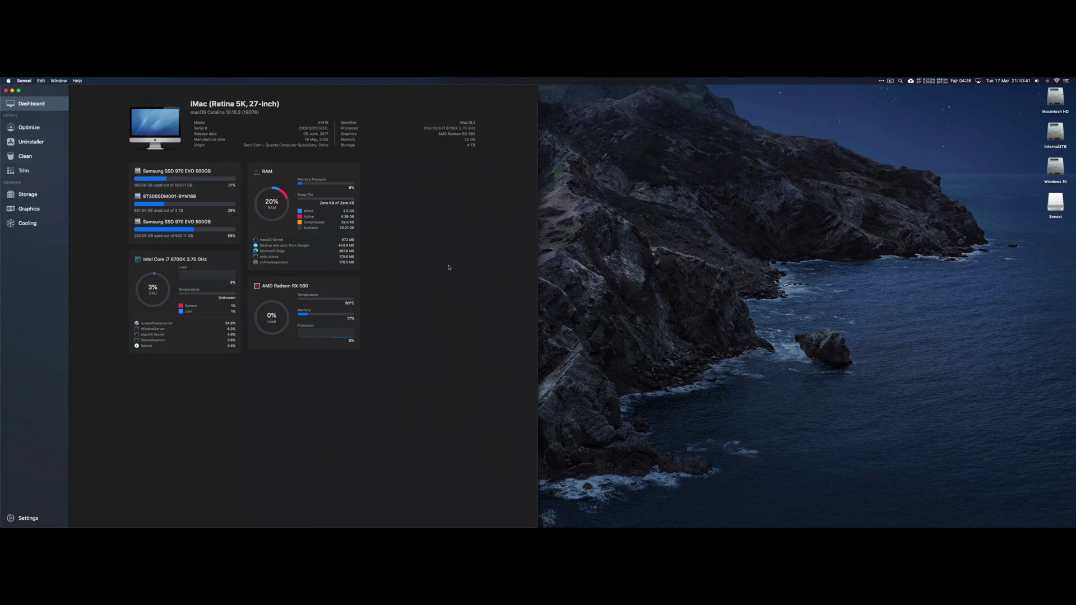
drag(475, 217, 877, 172)
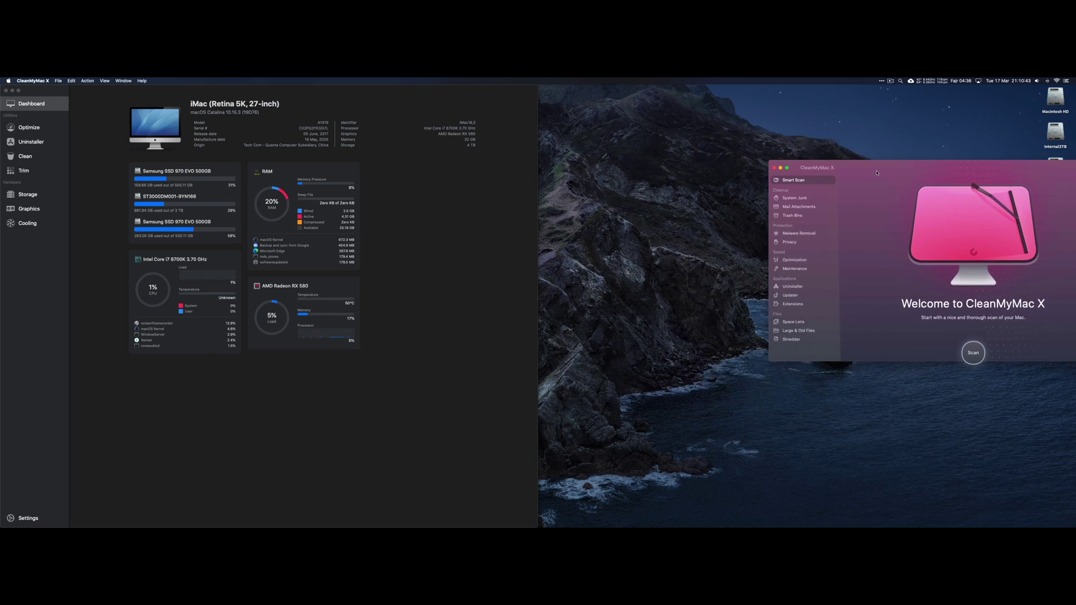
click(877, 173)
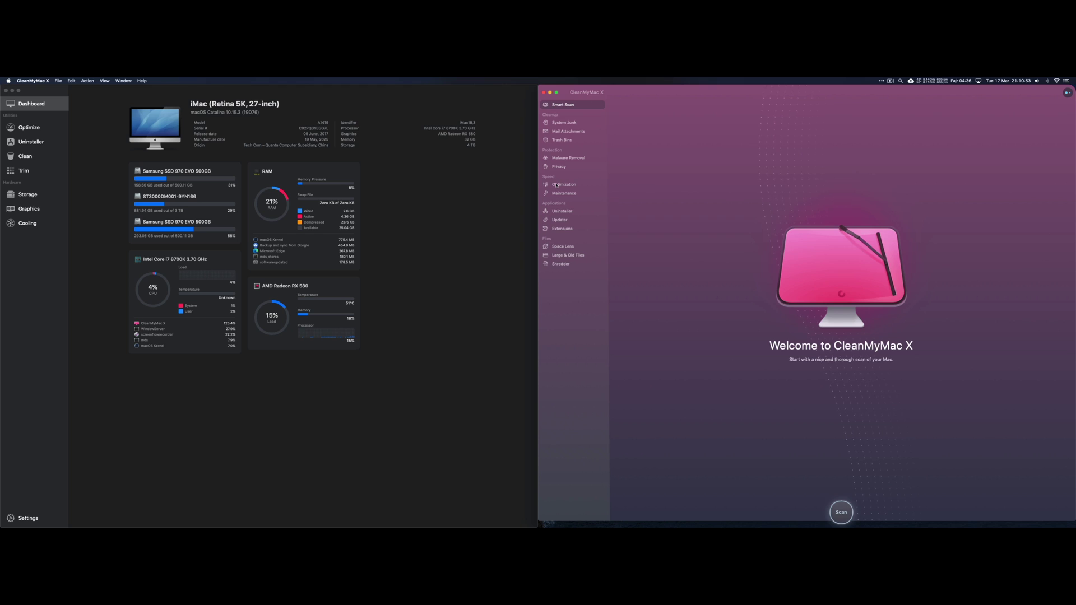
Step: List all optimization items in CleanMyMac X and in Sensei to compare their login items side by side
click(556, 185)
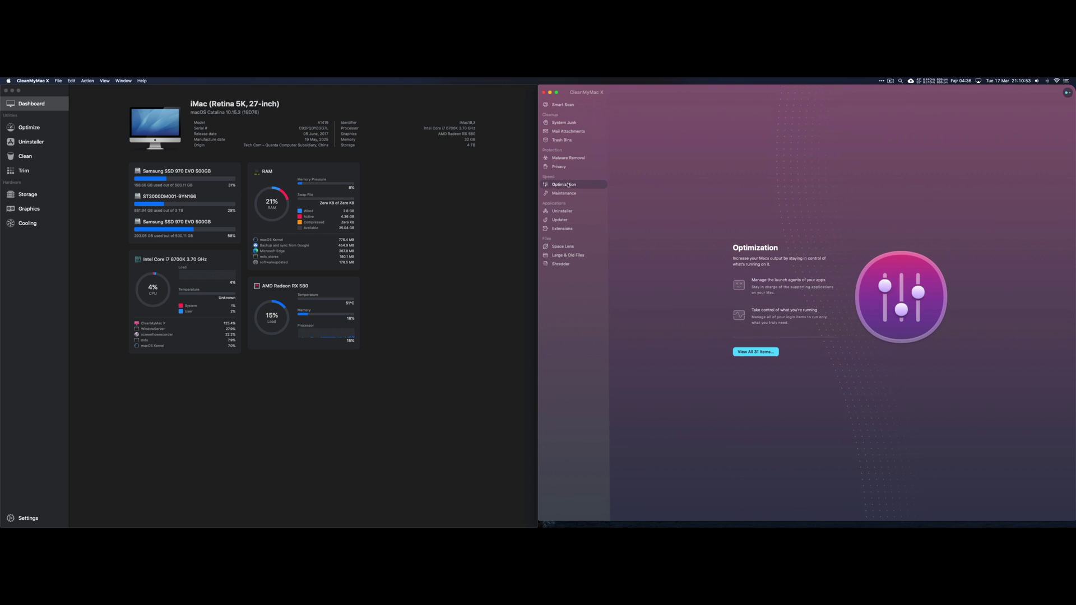
click(755, 352)
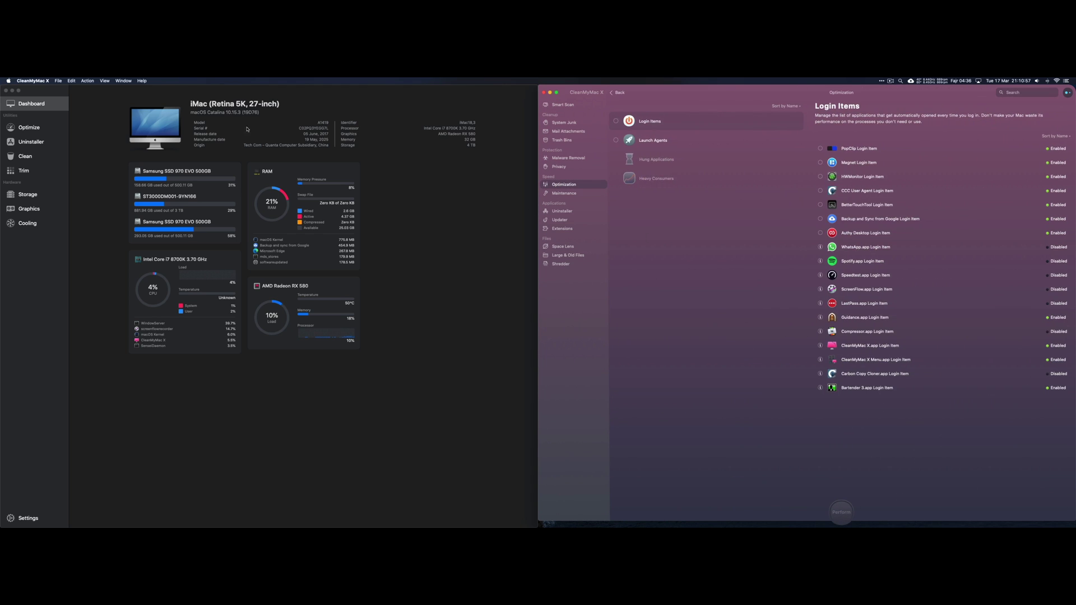
click(37, 134)
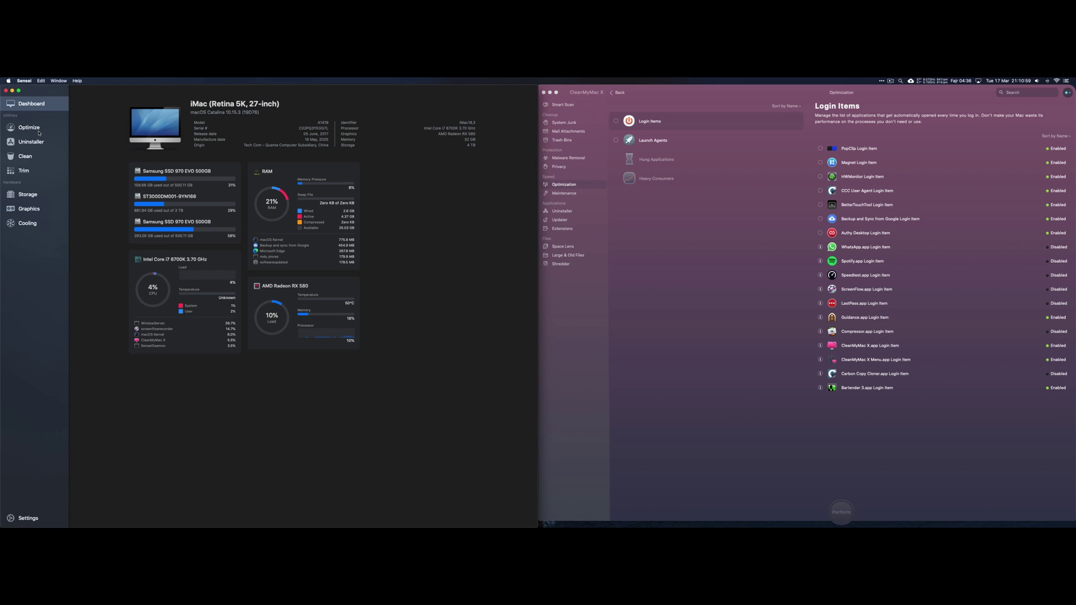
click(30, 127)
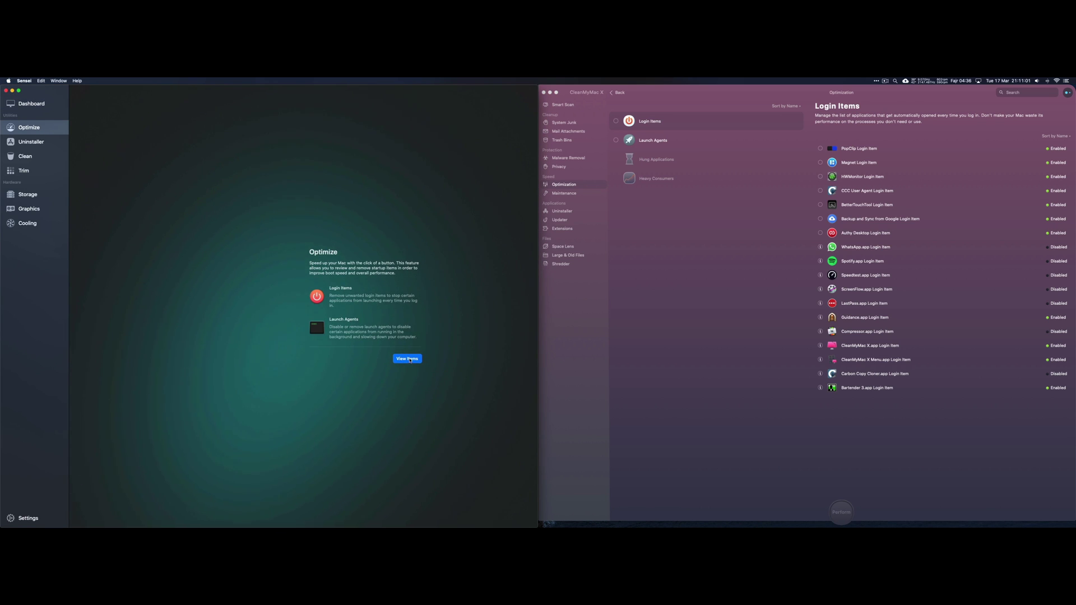
click(409, 359)
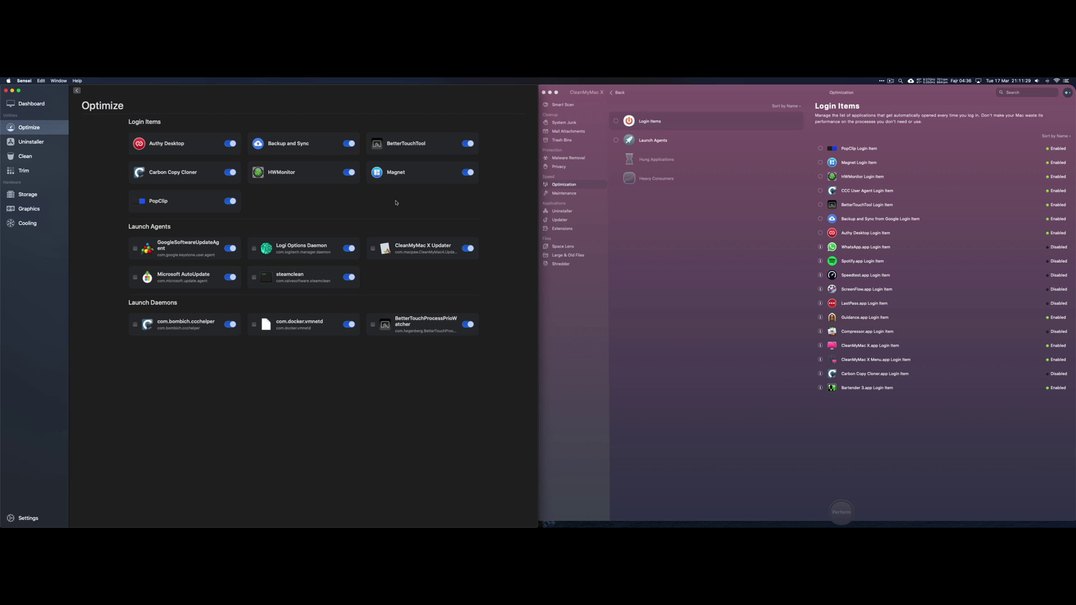
Step: Show the Launch Agents in CleanMyMac X and compare them with Sensei's launch agents and daemons
click(817, 133)
click(676, 144)
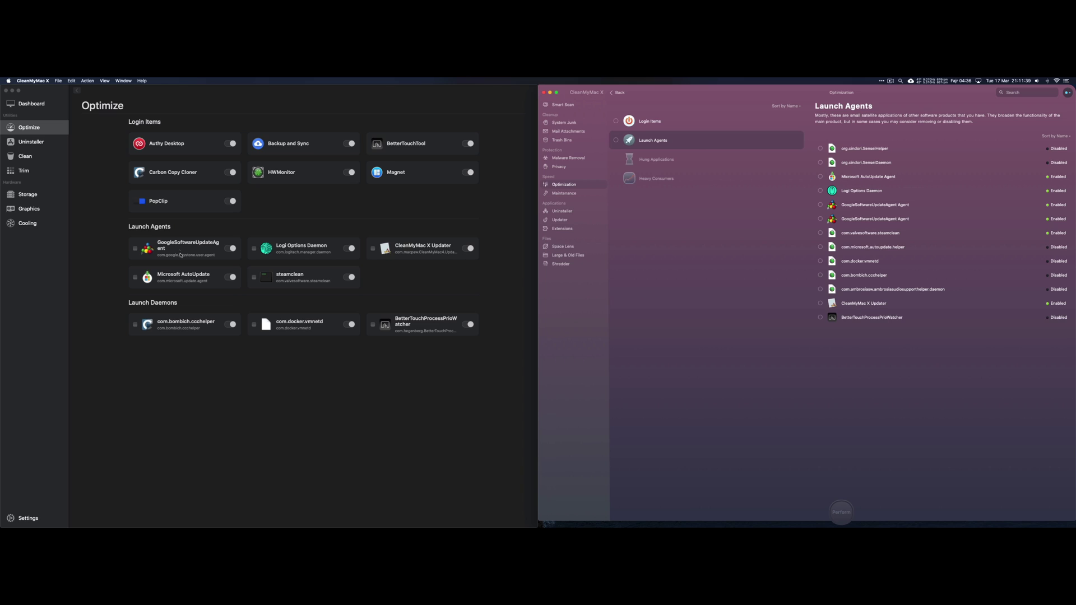
click(392, 278)
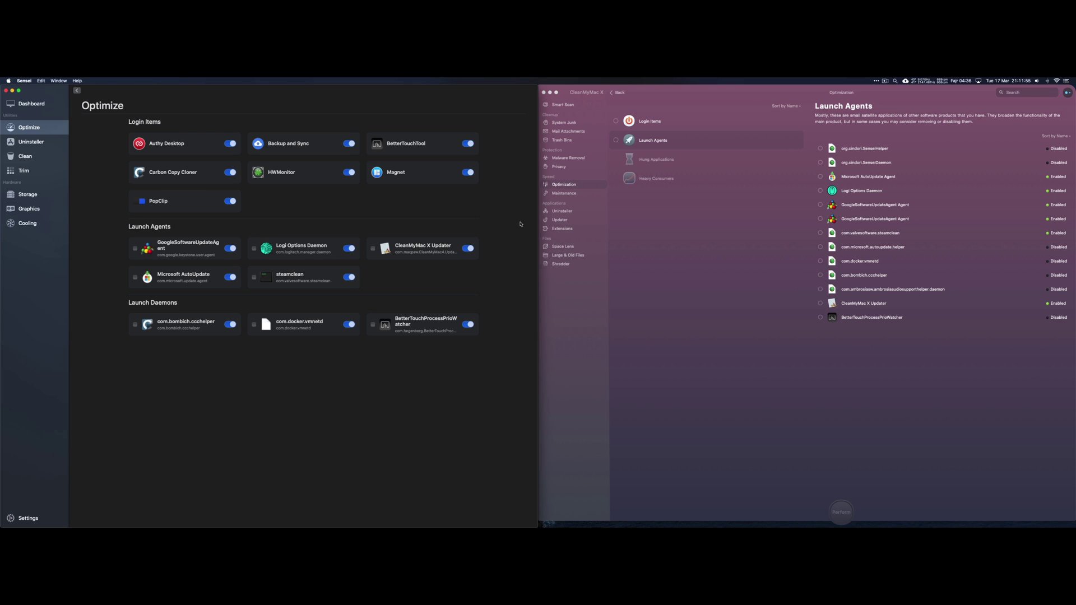
Step: Open the System Junk module in CleanMyMac X, and scan for Sensei's Clean items to view the files that can be deleted
click(571, 184)
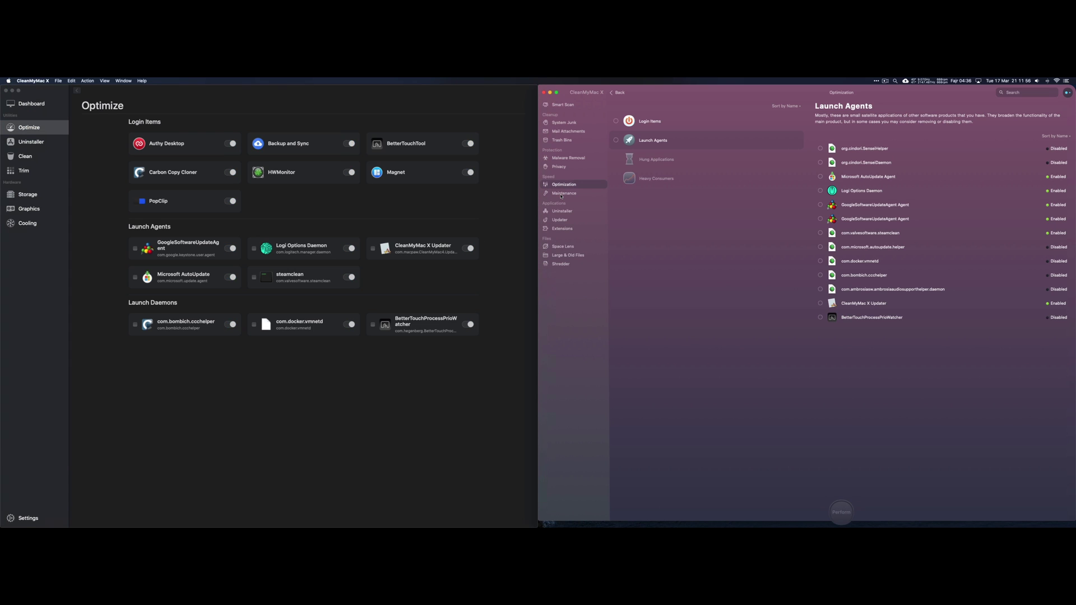
click(564, 168)
click(564, 122)
click(29, 138)
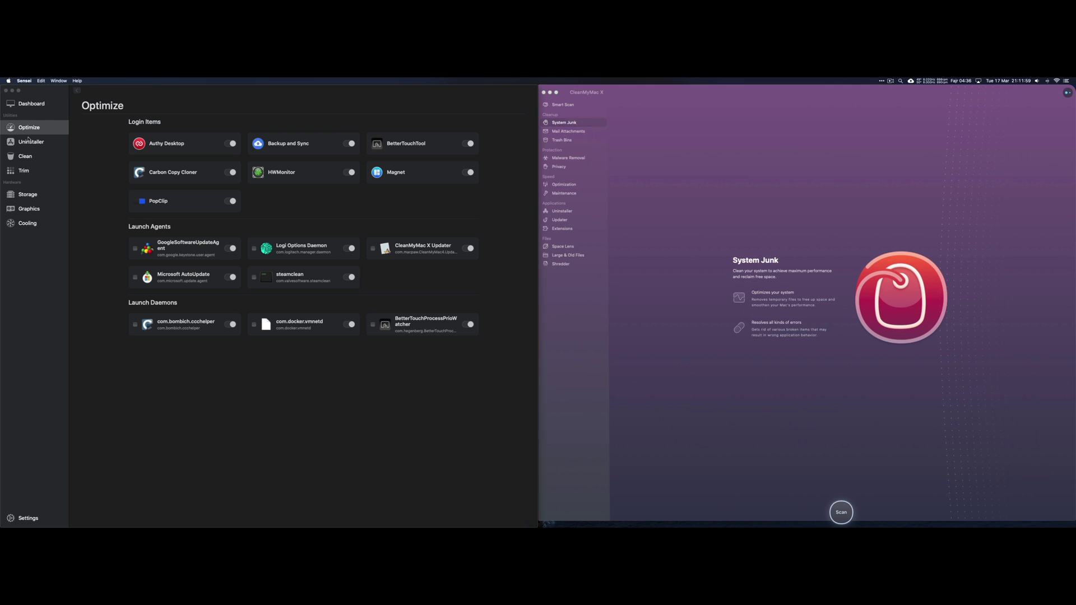
click(23, 154)
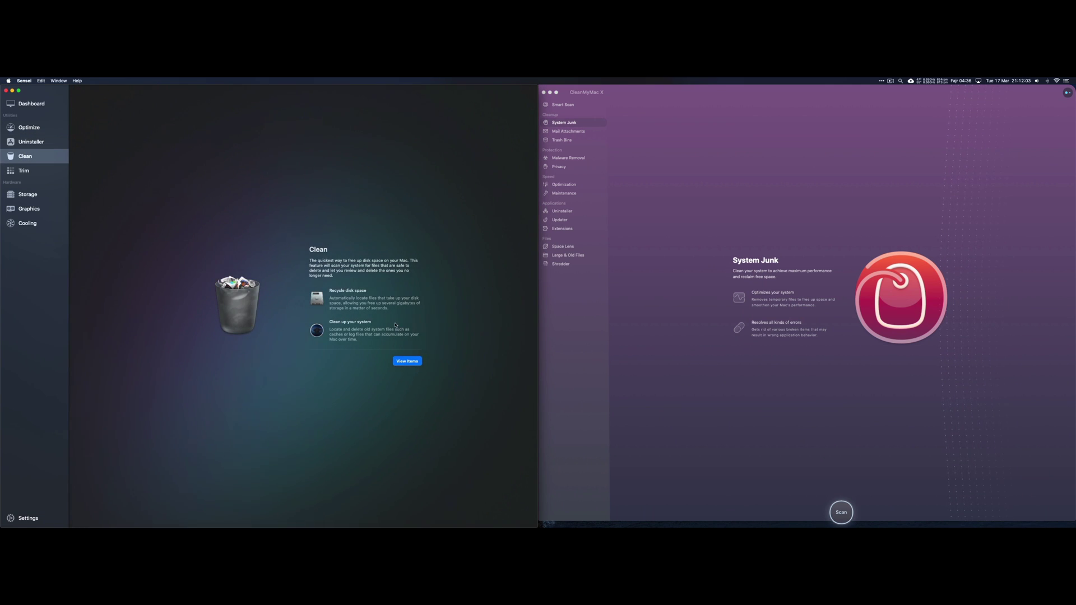
click(408, 362)
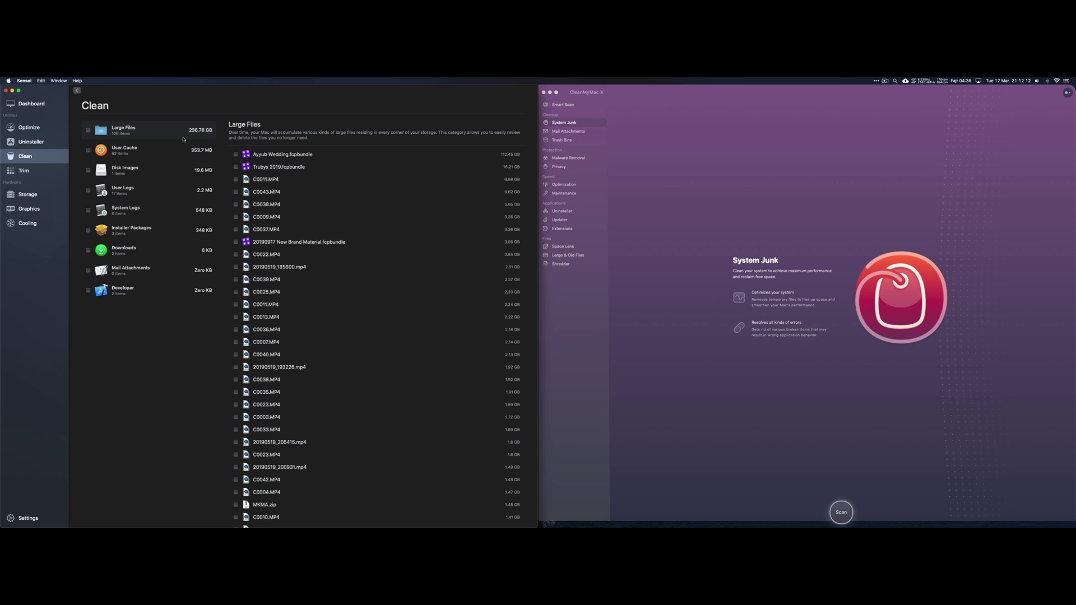
Step: Review the remaining file categories in Sensei's Clean results, from User Cache and Disk Images through logs and Installer Packages to Developer
click(176, 147)
click(166, 170)
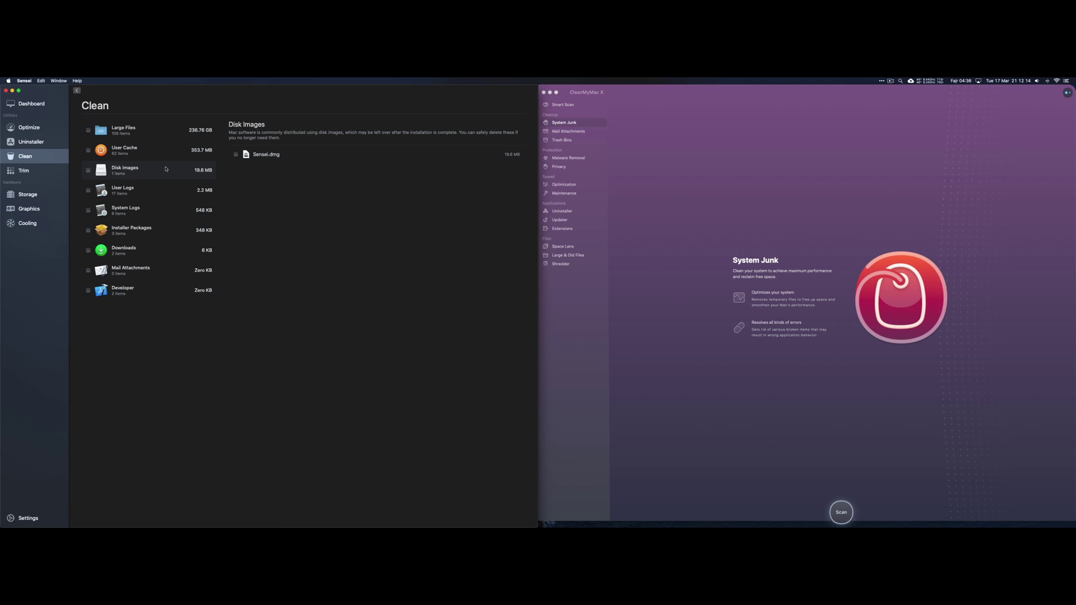
click(166, 193)
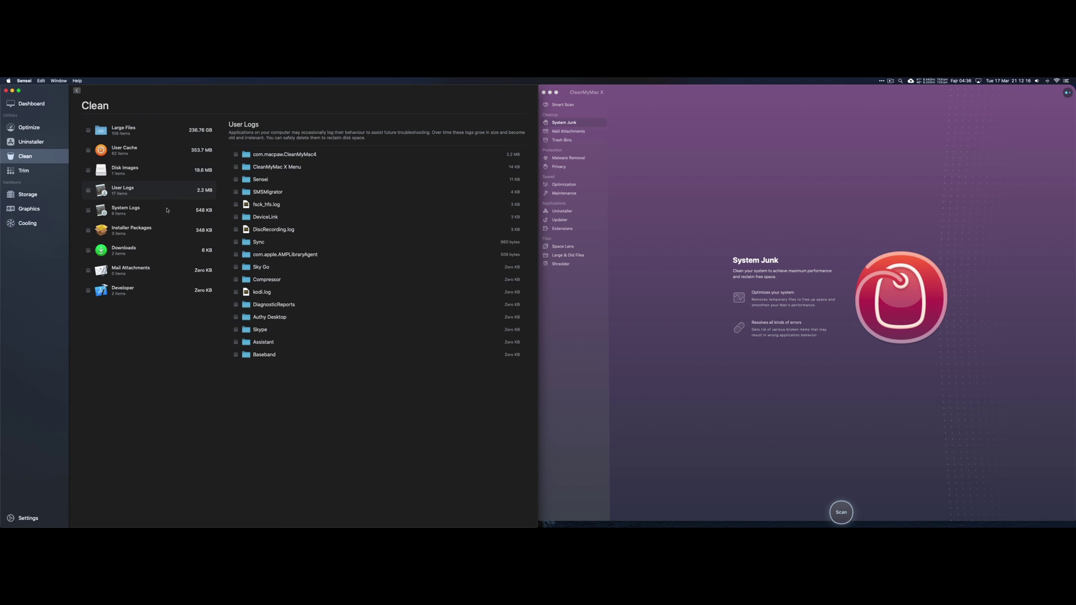
click(167, 210)
click(164, 227)
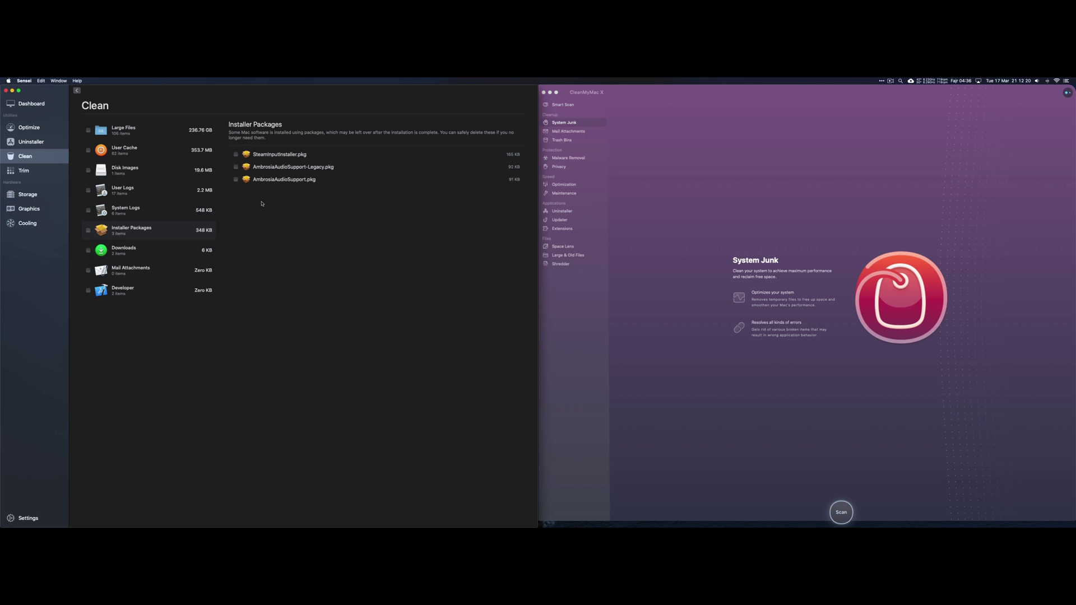
click(182, 252)
click(180, 268)
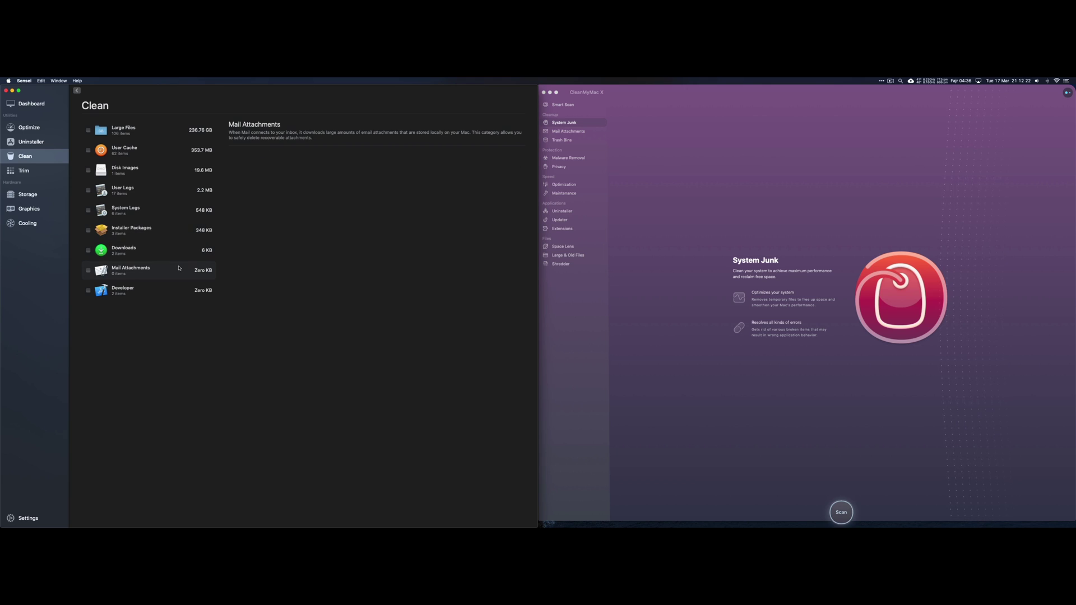
click(175, 294)
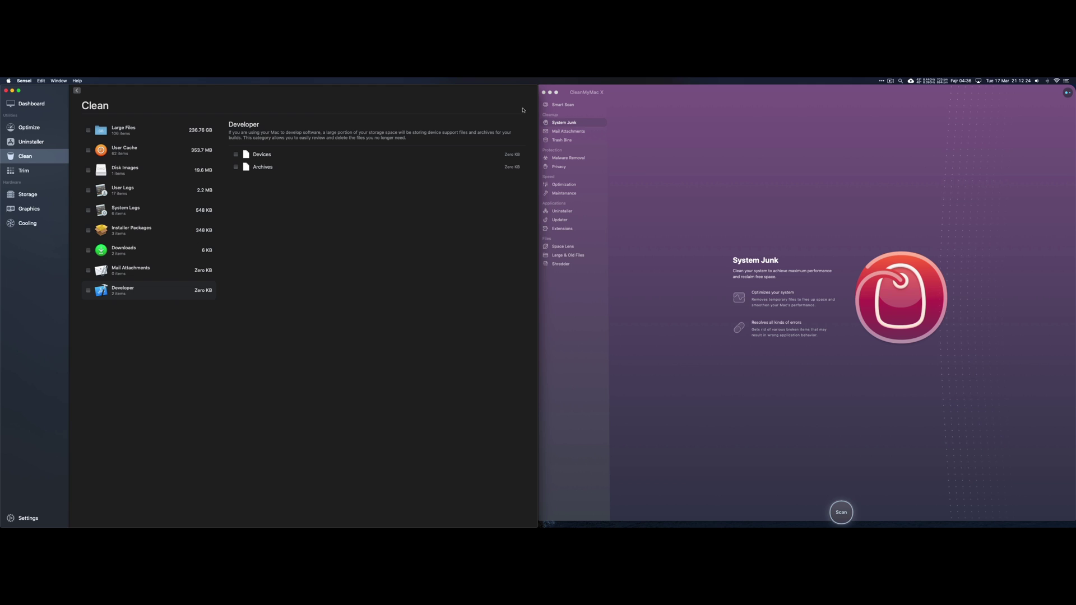
Step: Run a Smart Scan in CleanMyMac X, review its Cleanup details, and return to the scan summary
click(574, 132)
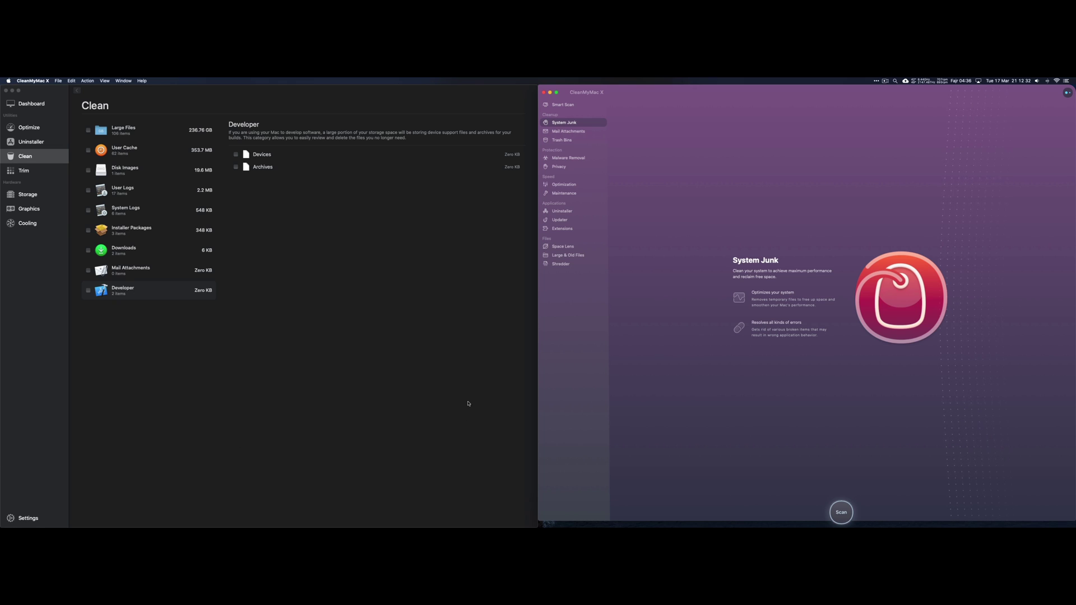
click(569, 106)
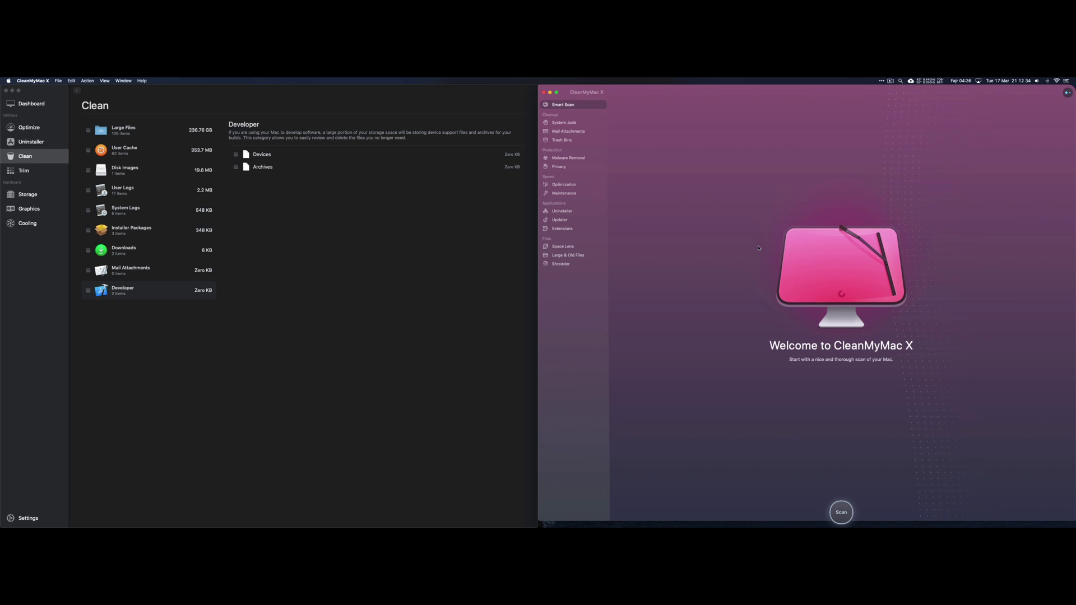
click(841, 512)
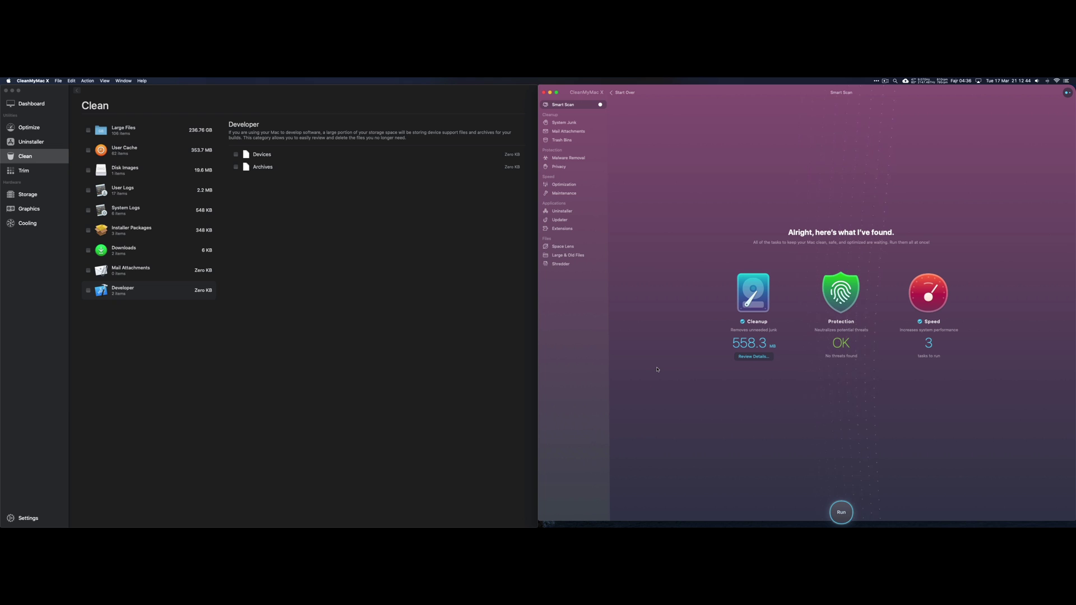
click(760, 358)
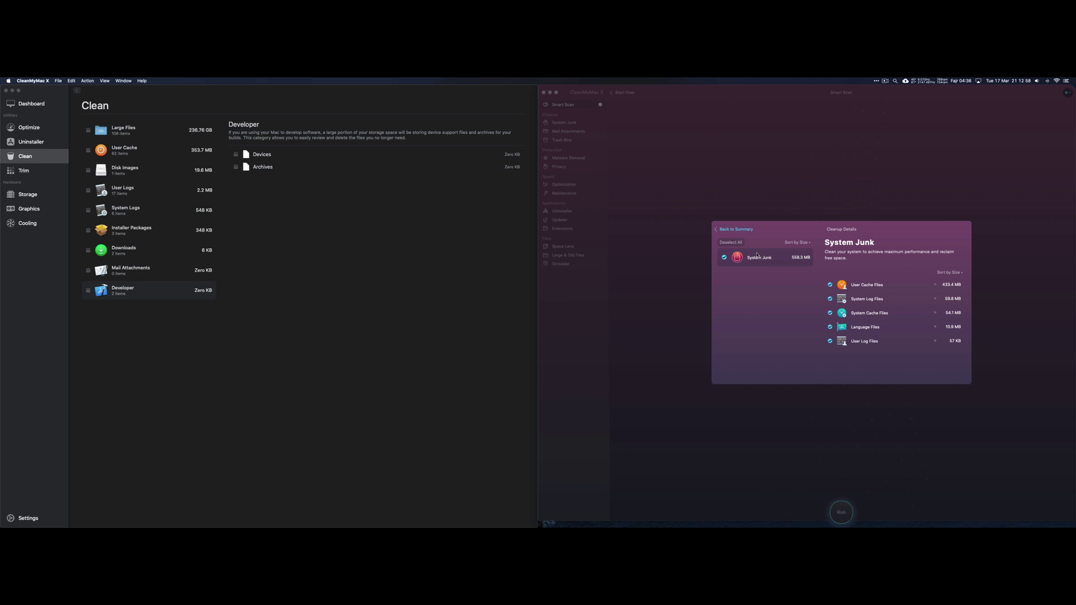
click(723, 230)
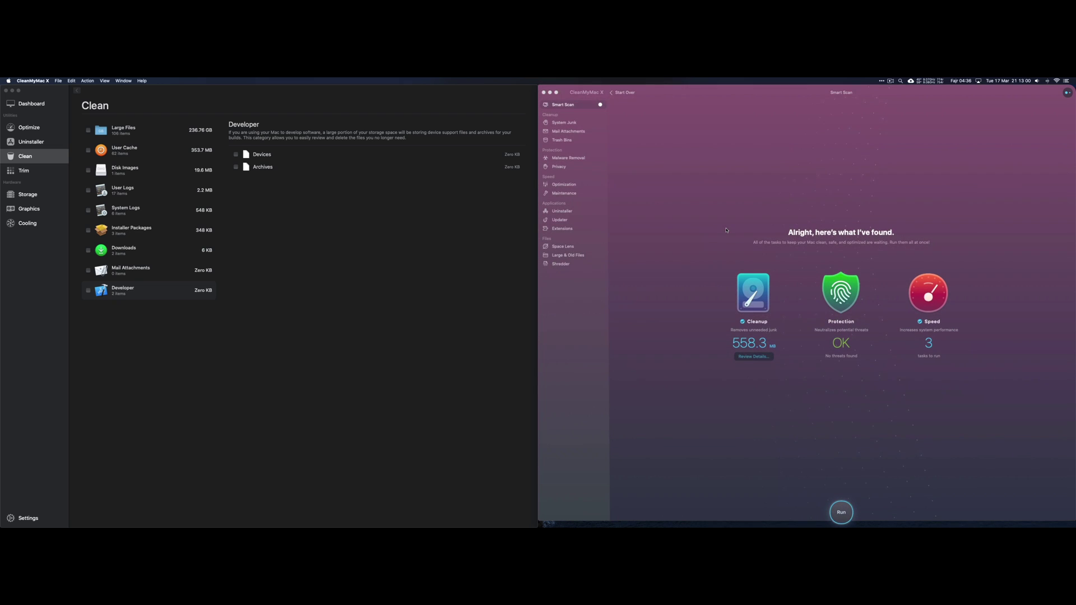
Step: Scan for System Junk on its own in CleanMyMac X, aborting the Smart Scan
click(573, 123)
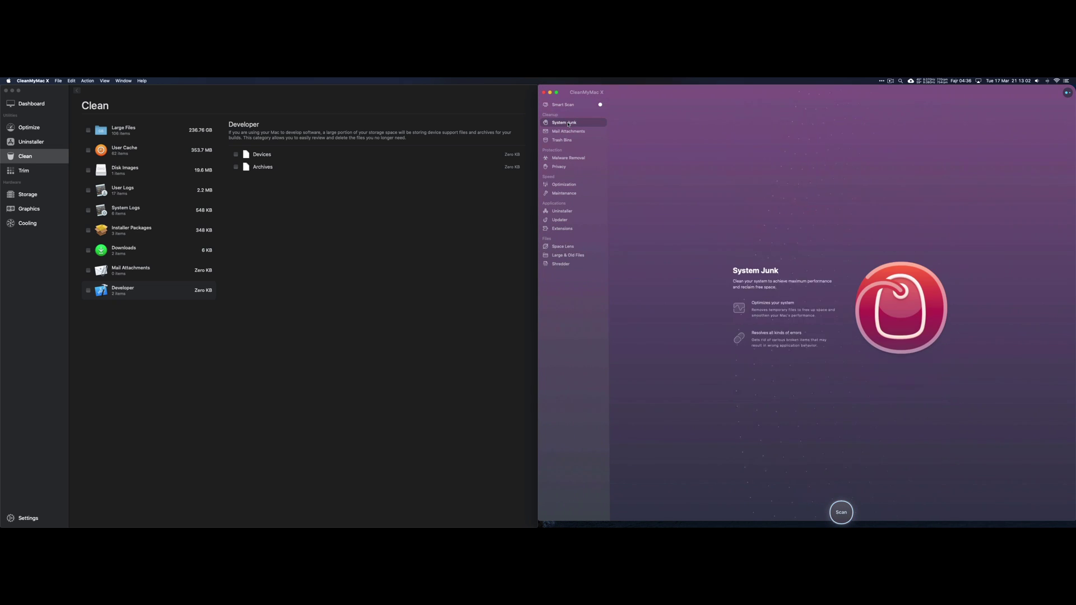
click(848, 519)
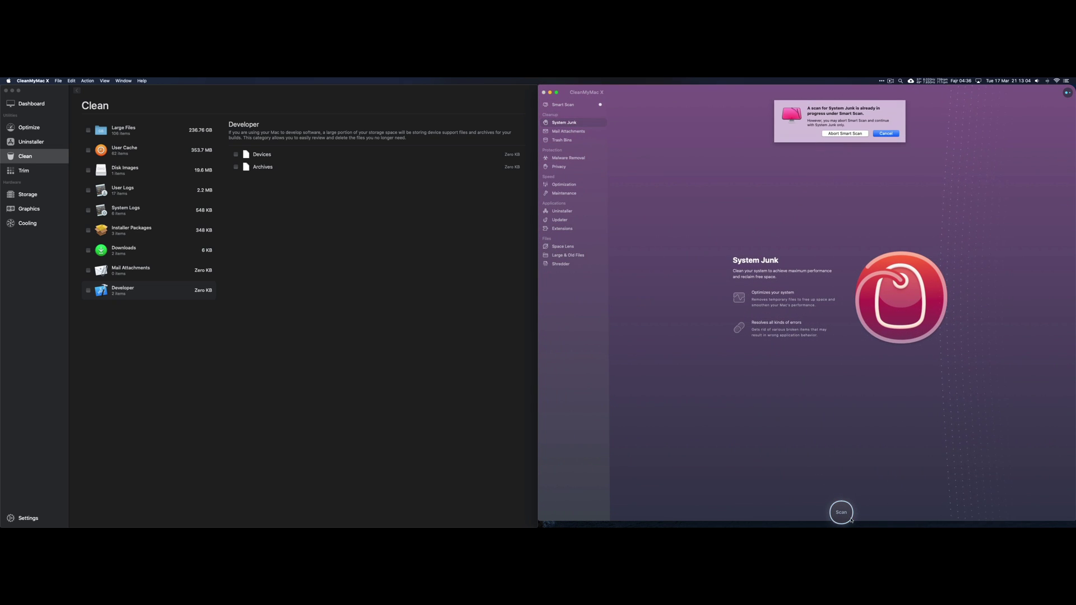
click(855, 134)
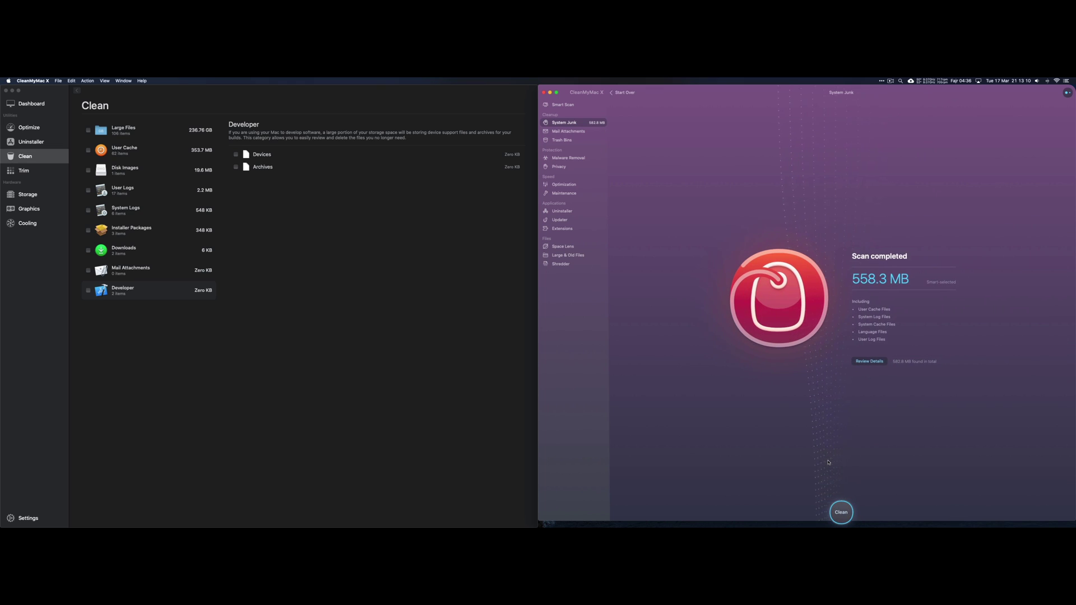
Step: Scan the Mail Attachments and the Trash Bins in CleanMyMac X
click(568, 131)
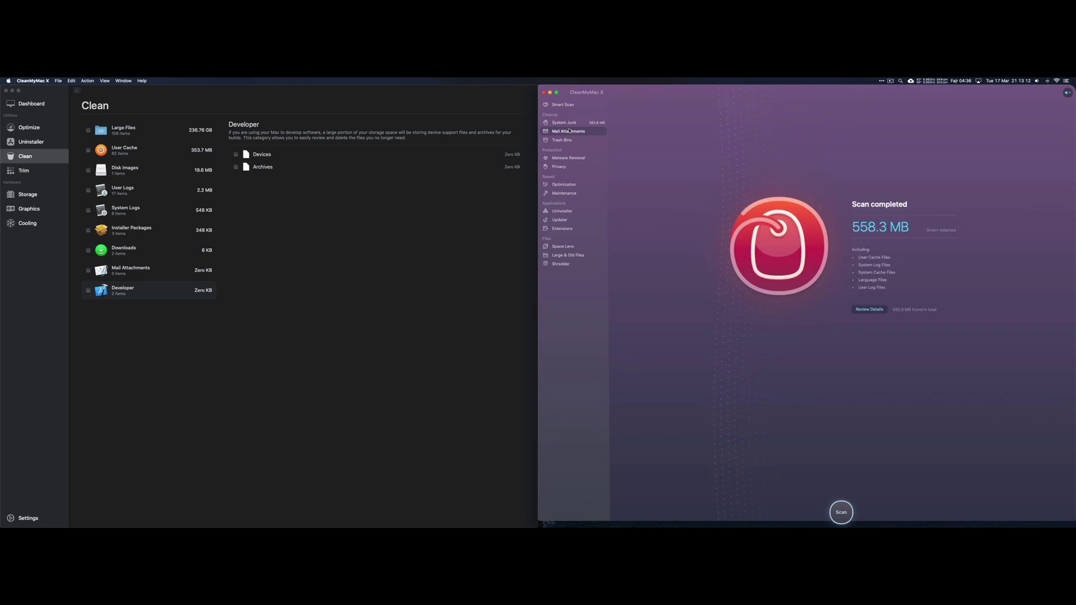
click(840, 510)
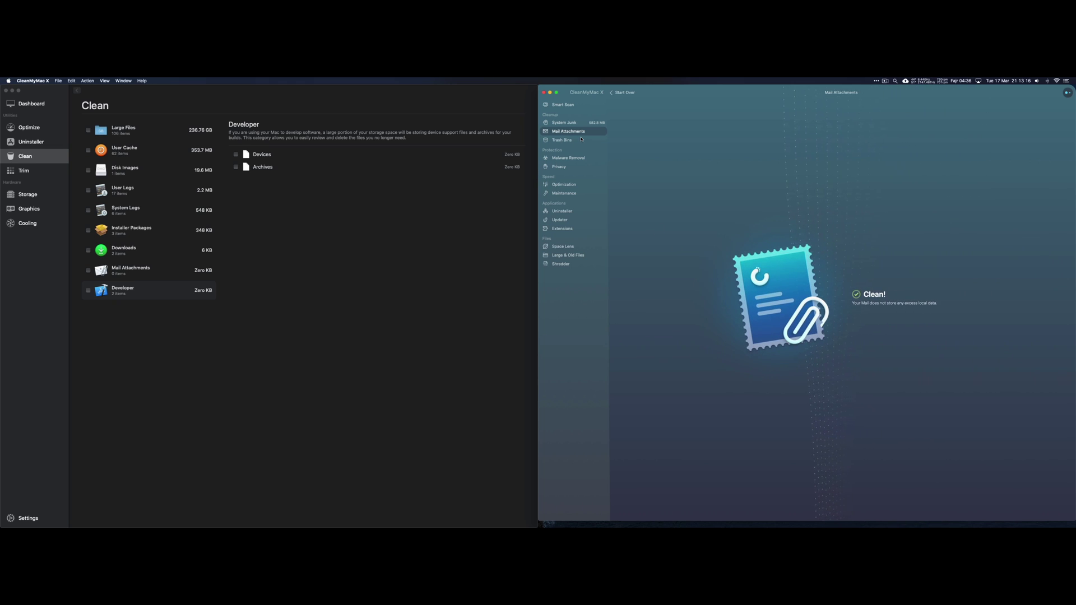
key(Down)
click(836, 518)
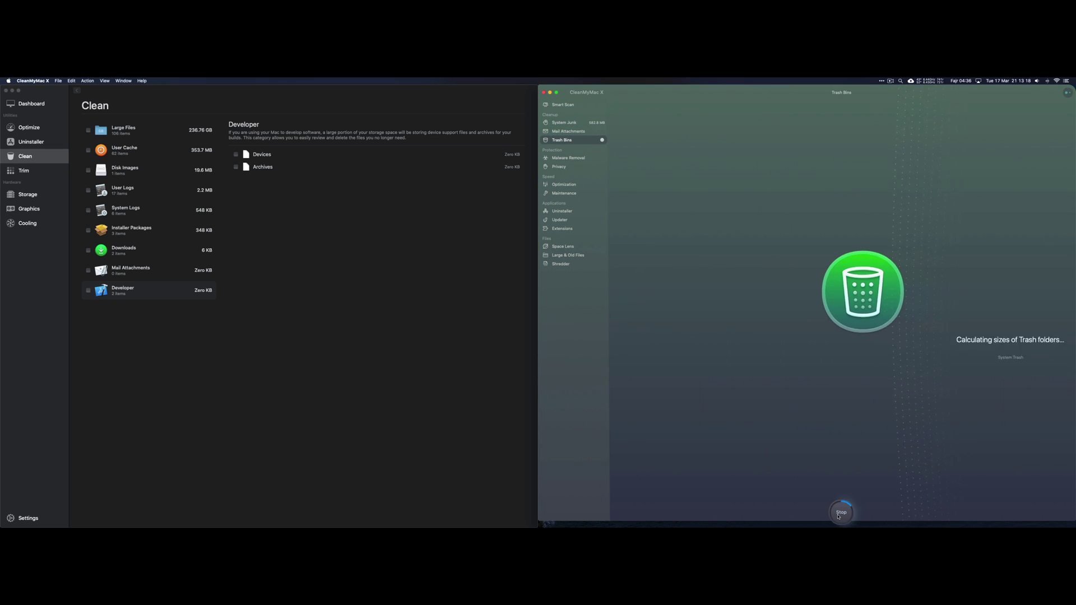
Step: Run the Malware Removal scan and the Privacy scan in CleanMyMac X
click(588, 157)
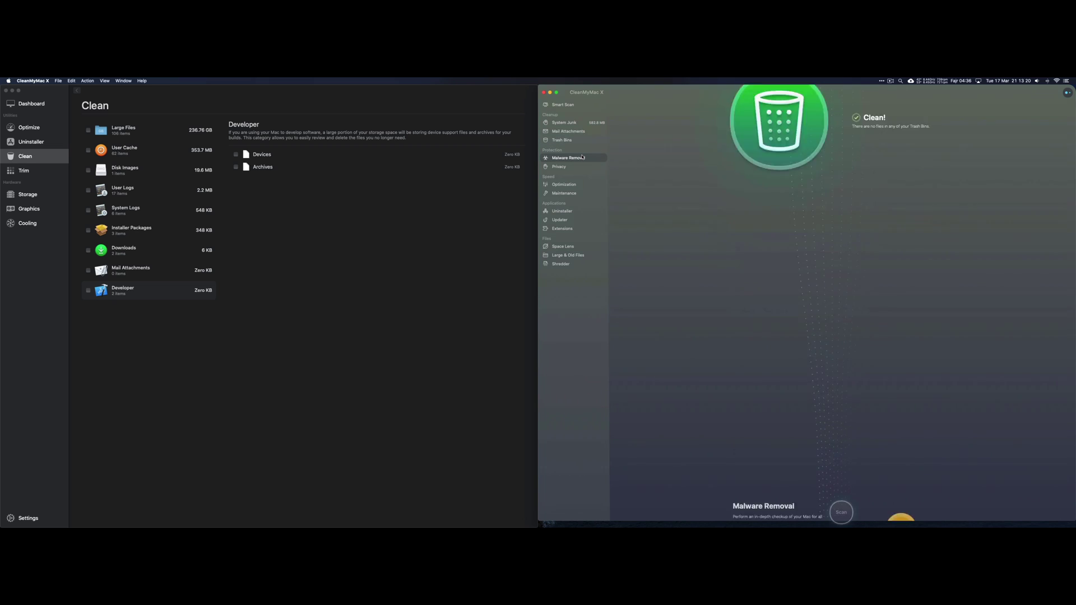
click(840, 513)
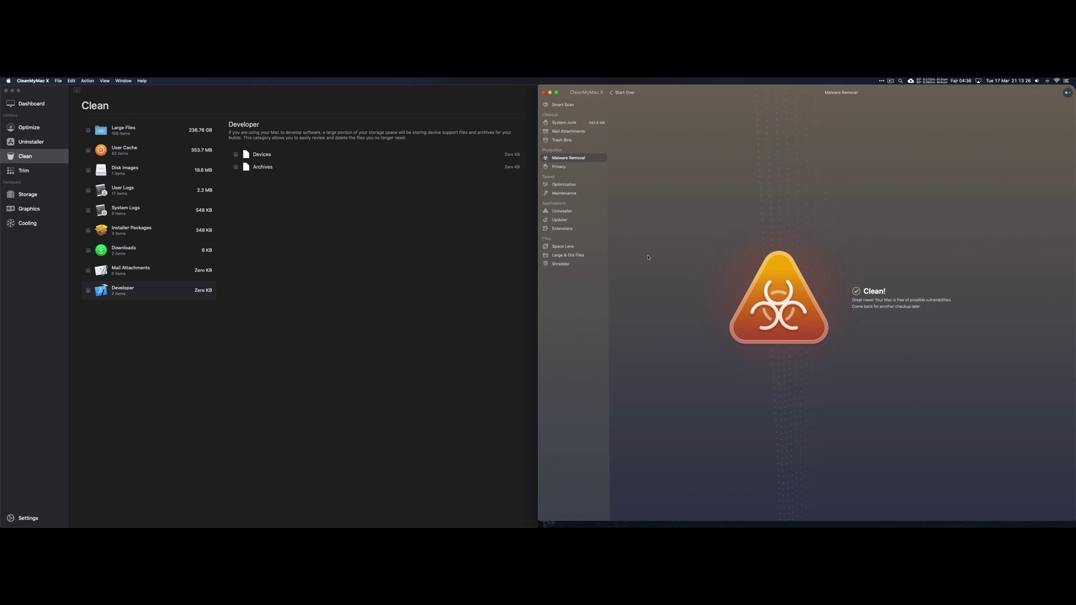
click(561, 166)
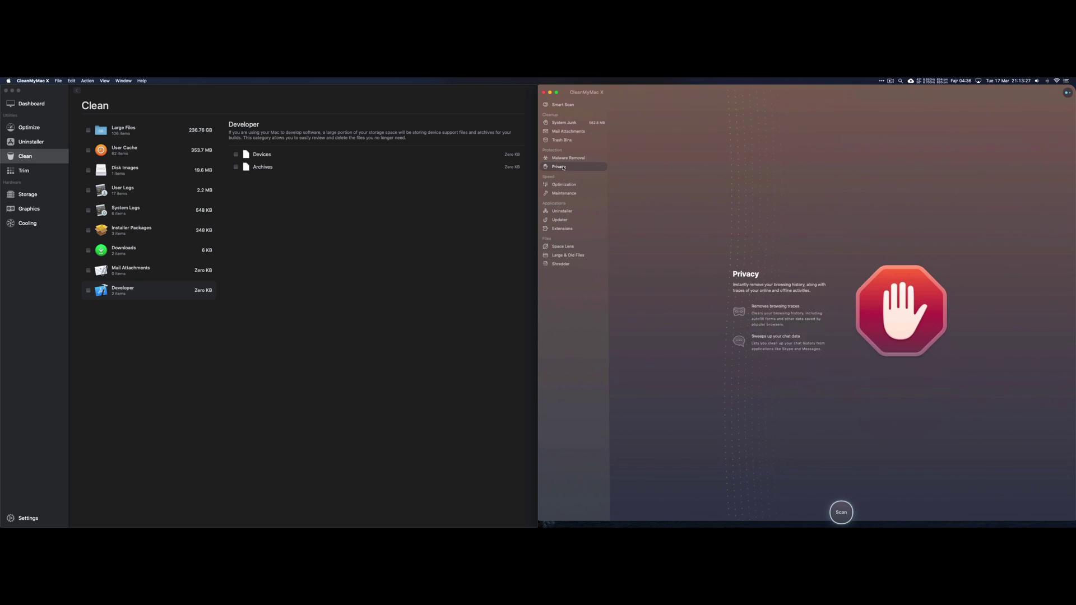
click(841, 510)
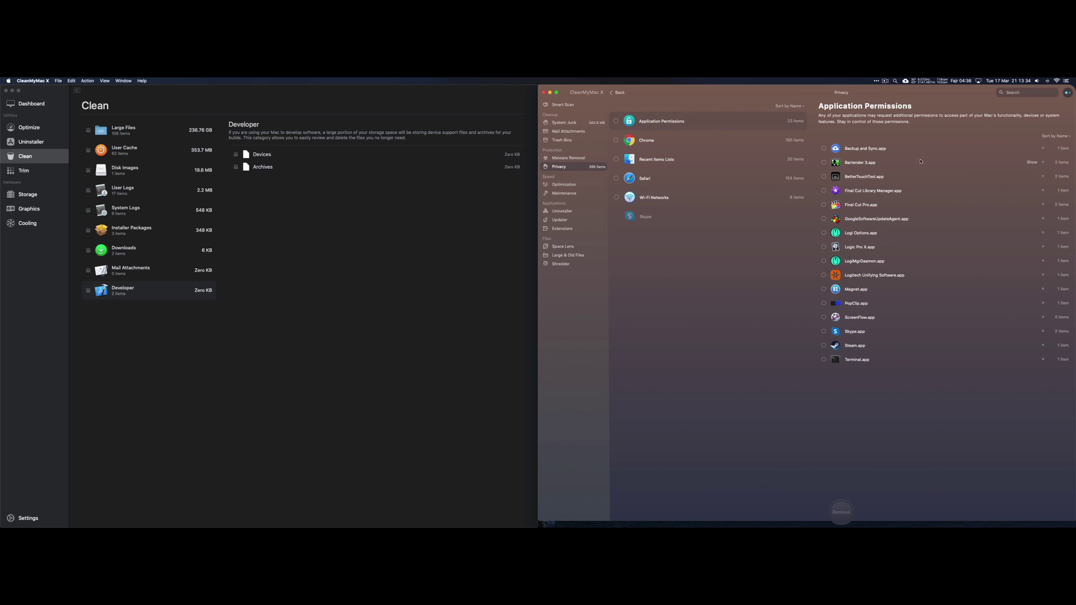
Step: Look over the Optimization module in CleanMyMac X and list all of its Maintenance tasks
click(564, 186)
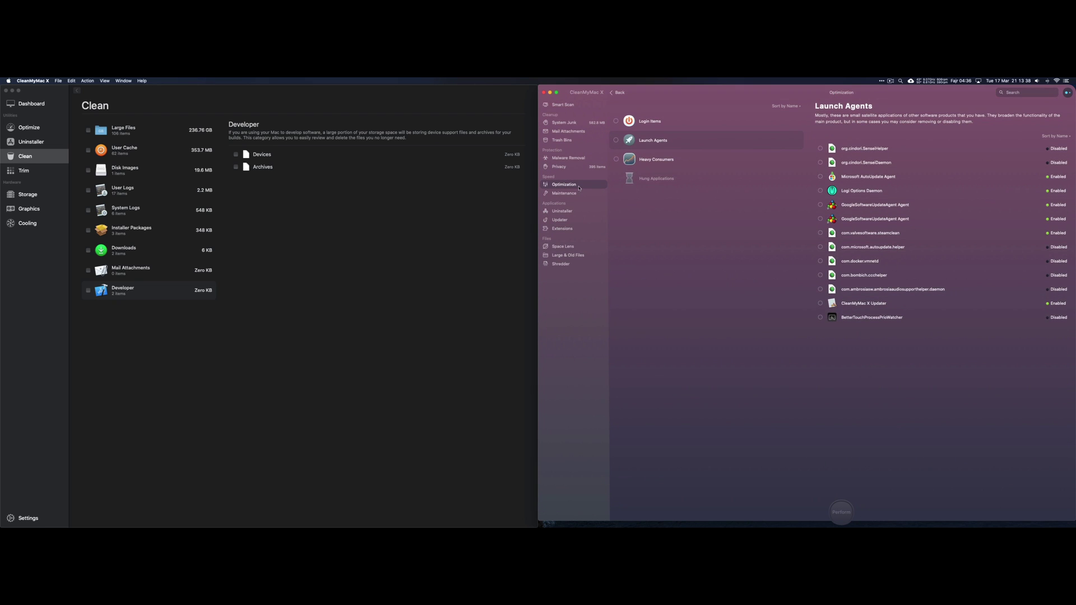
click(572, 195)
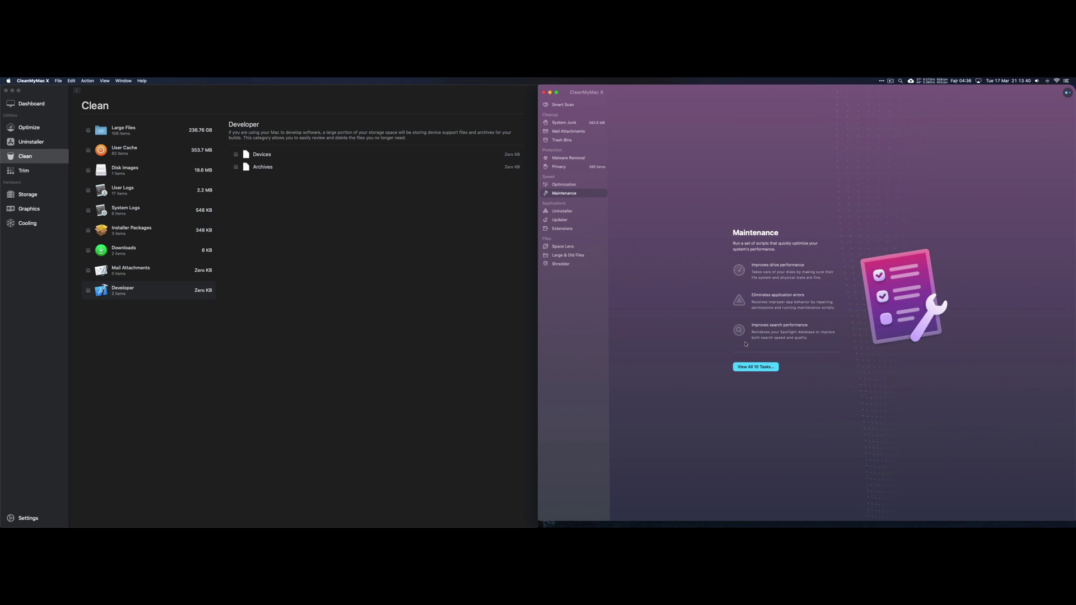
click(750, 367)
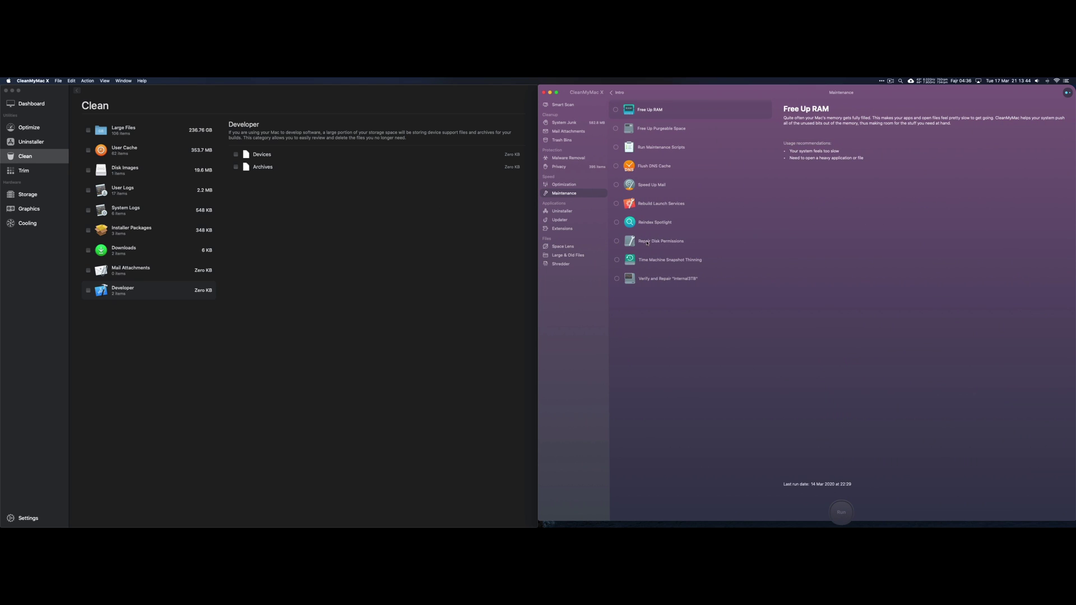
Step: List the installed applications in CleanMyMac X's Uninstaller and scan for applications in Sensei's Uninstaller to compare them
click(587, 211)
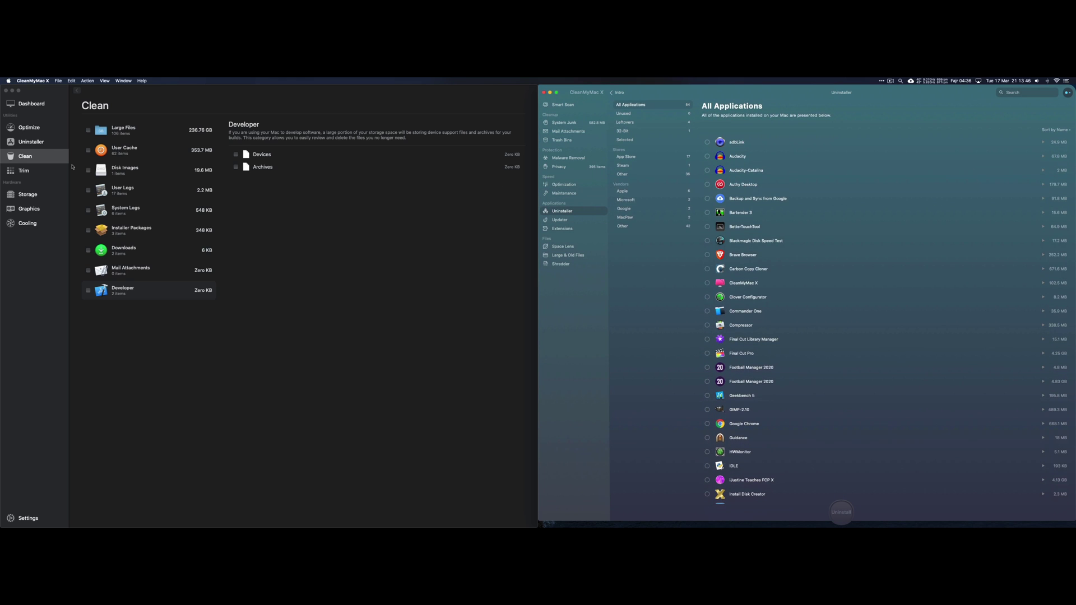
click(41, 142)
click(40, 143)
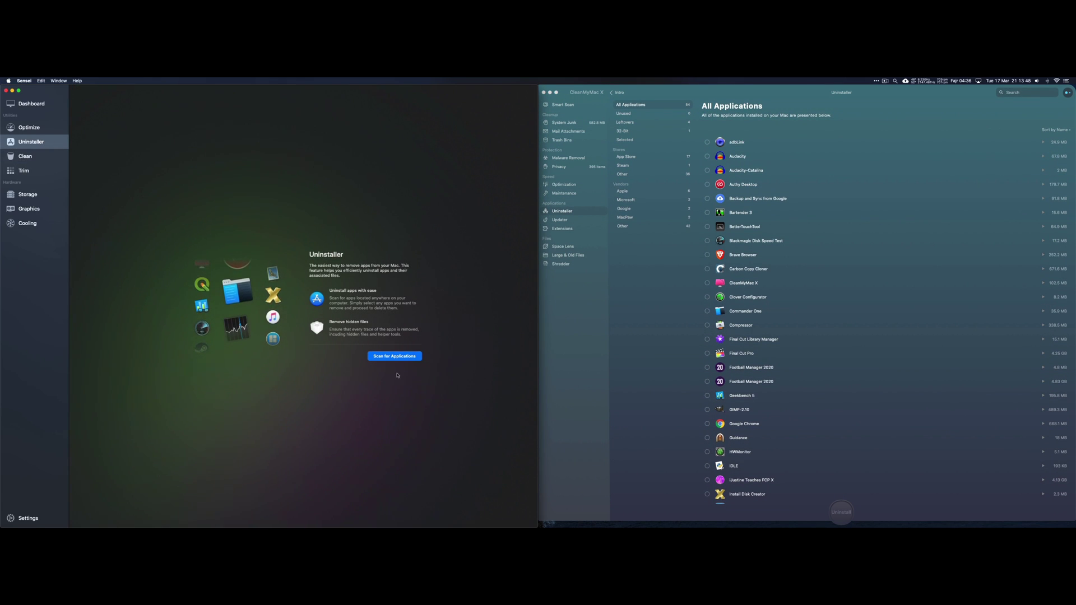
click(387, 359)
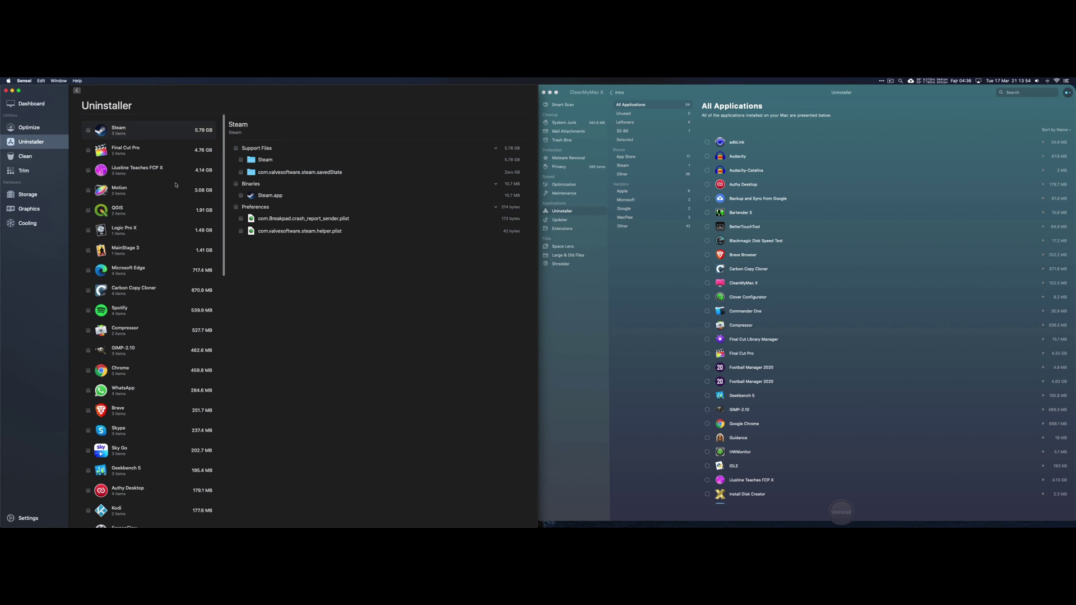
Step: Find TextWrangler in Sensei's Uninstaller list and permanently delete it
scroll(175, 185, down, 20)
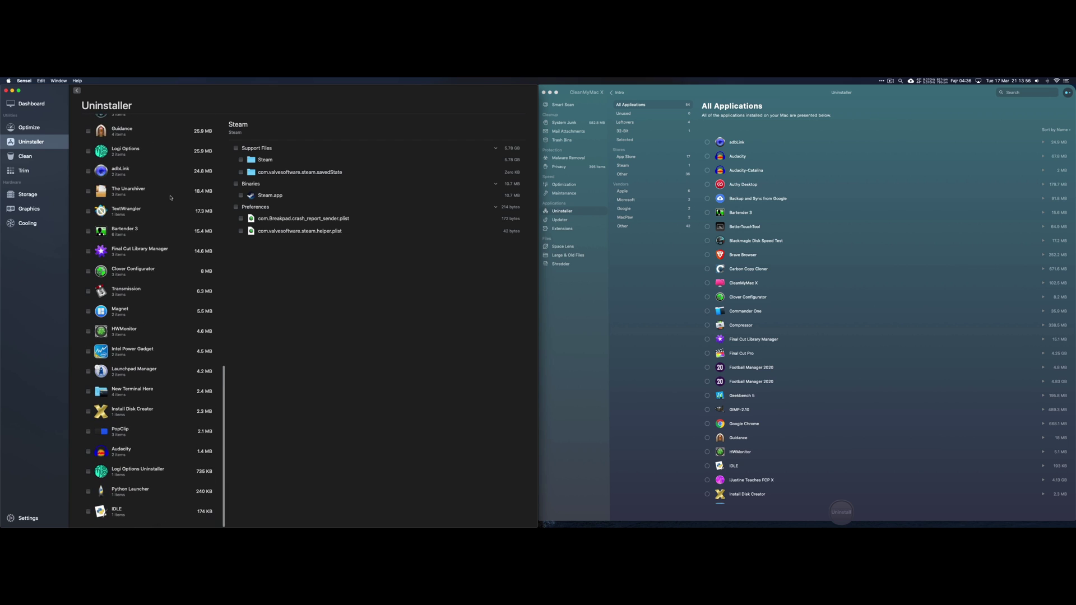
scroll(165, 298, up, 5)
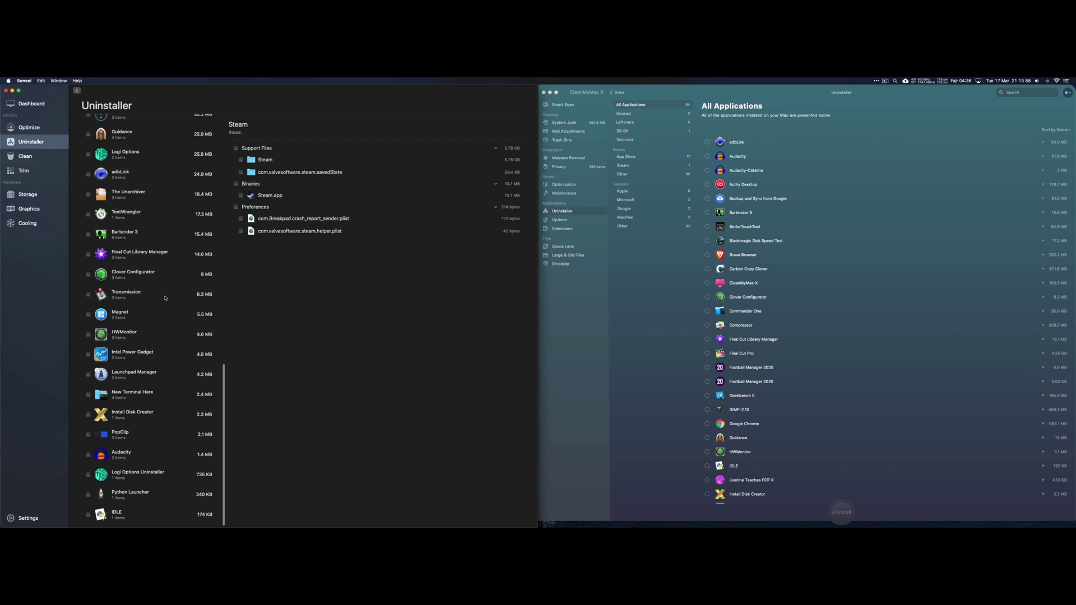
scroll(165, 298, up, 3)
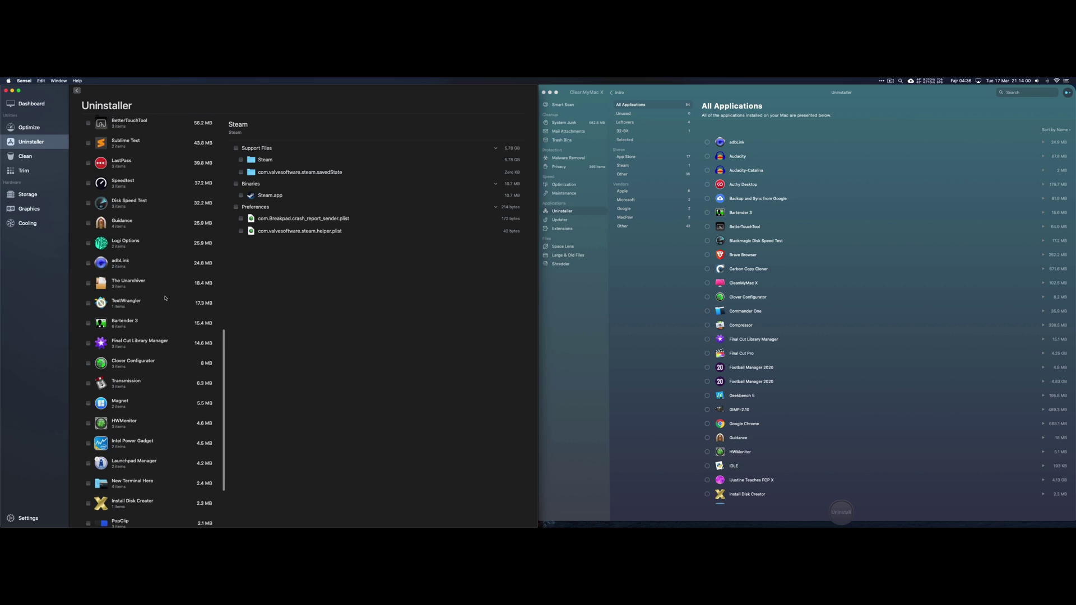
scroll(166, 297, up, 1)
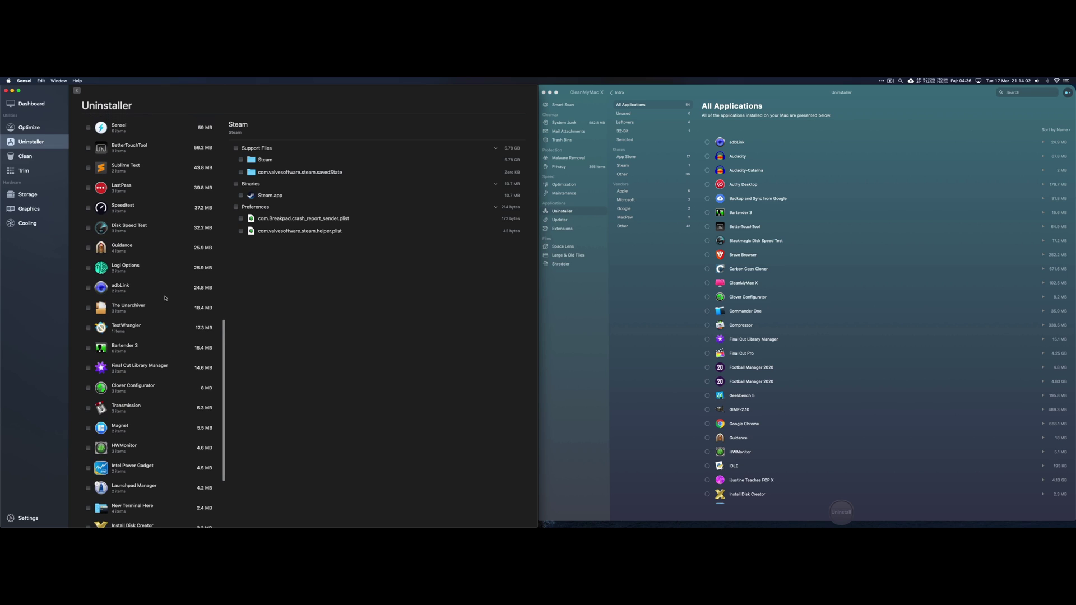
click(88, 331)
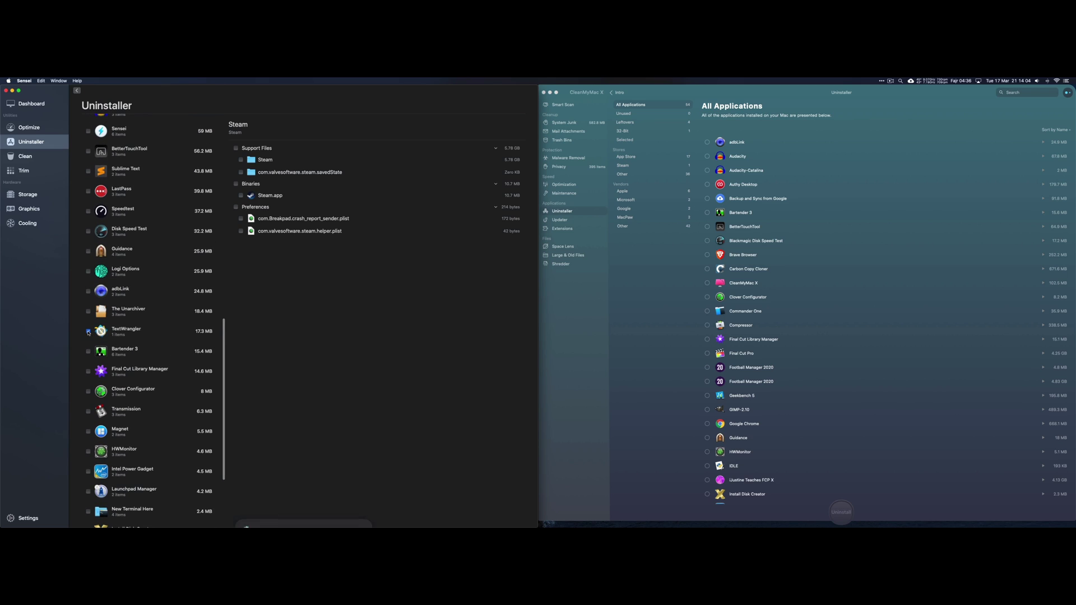
click(353, 513)
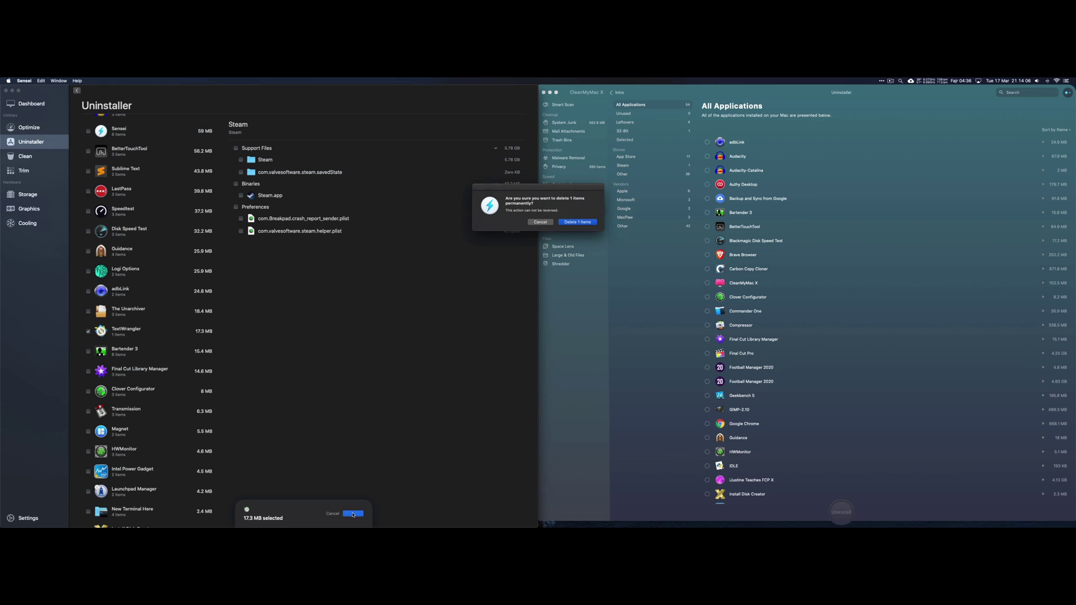
click(578, 222)
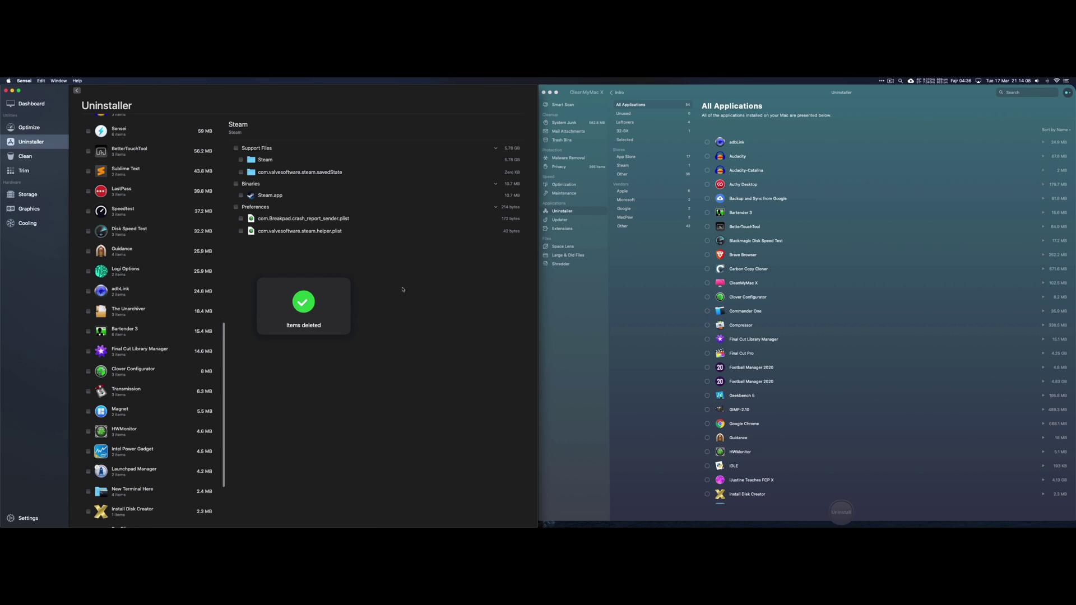
Step: Uninstall Brave Browser with the CleanMyMac X Uninstaller
click(749, 261)
click(707, 255)
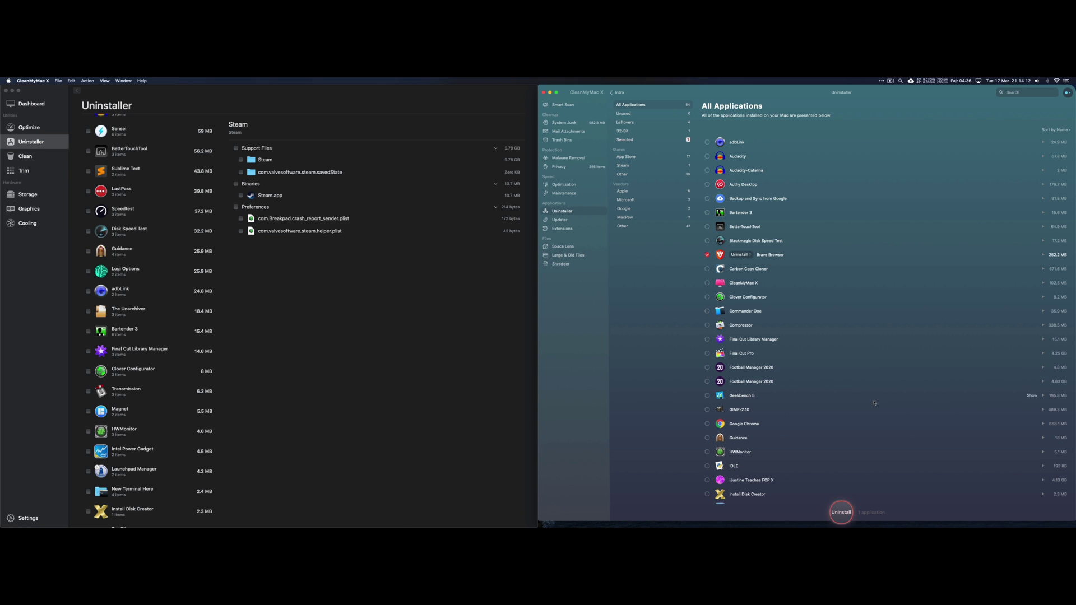
click(843, 512)
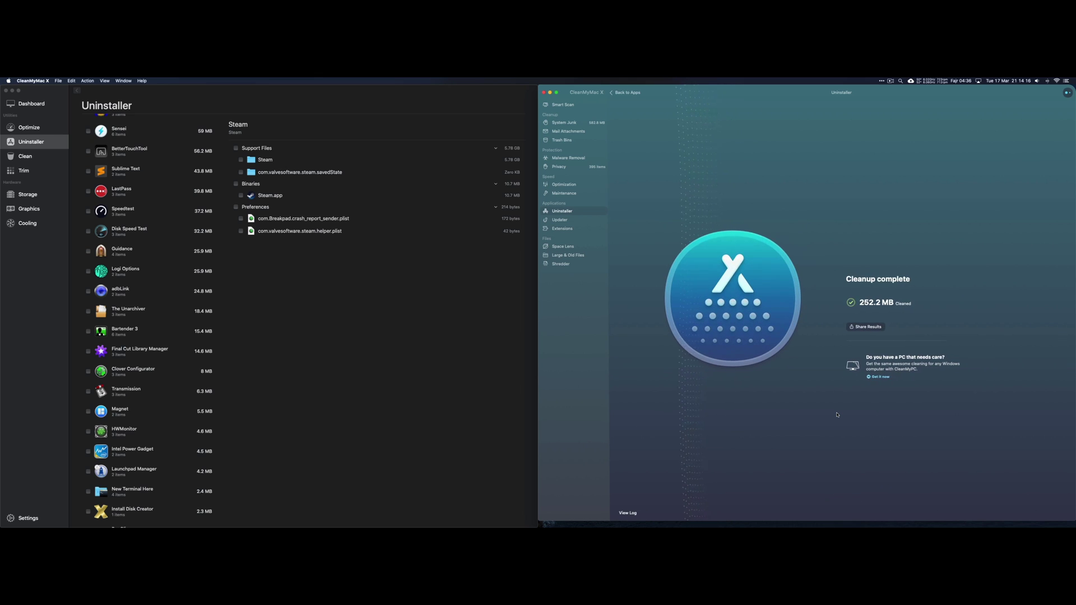
Step: Return CleanMyMac X to its All Applications list, and look over the Trim Enabler in Sensei without enabling it
click(628, 93)
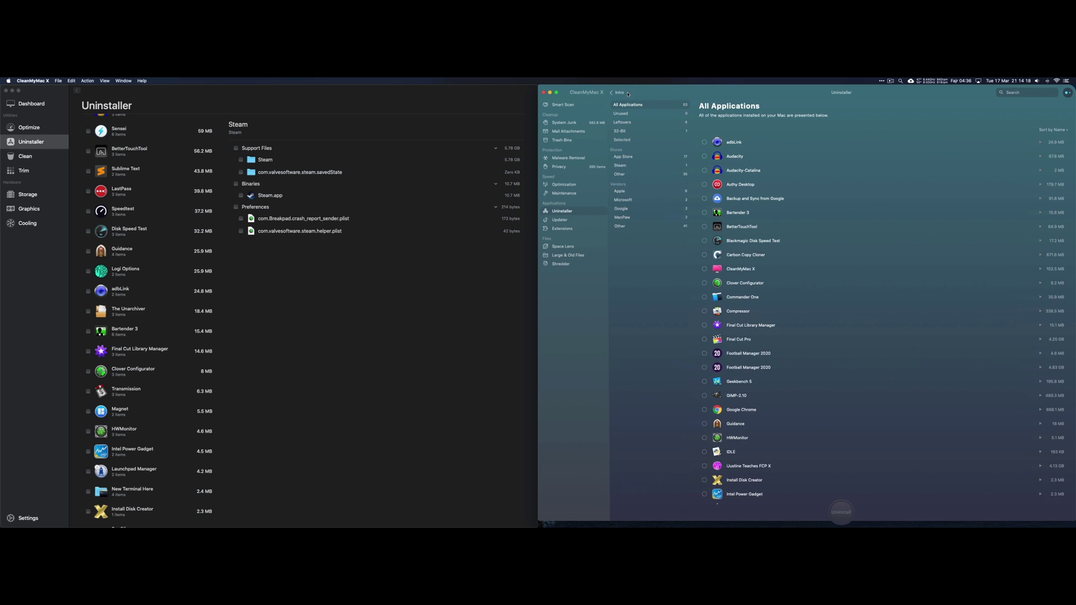
click(44, 156)
click(32, 168)
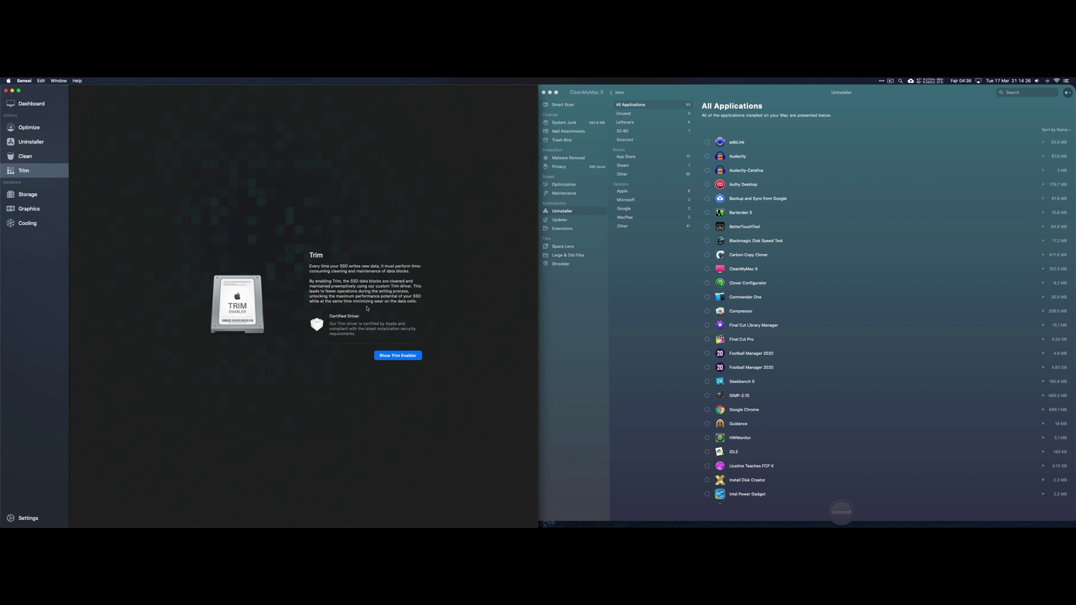
click(392, 356)
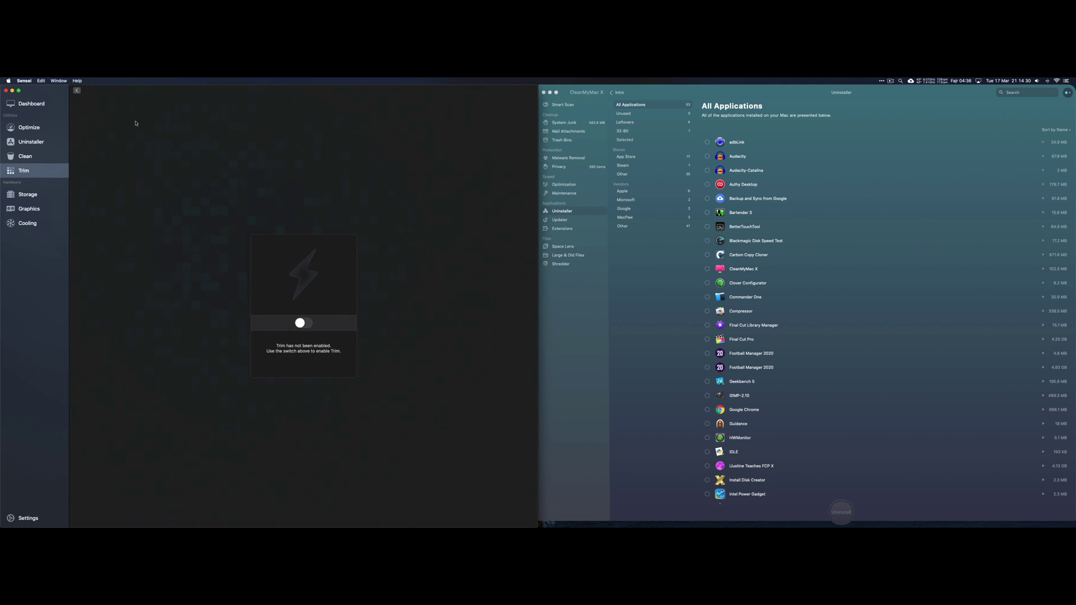
click(77, 91)
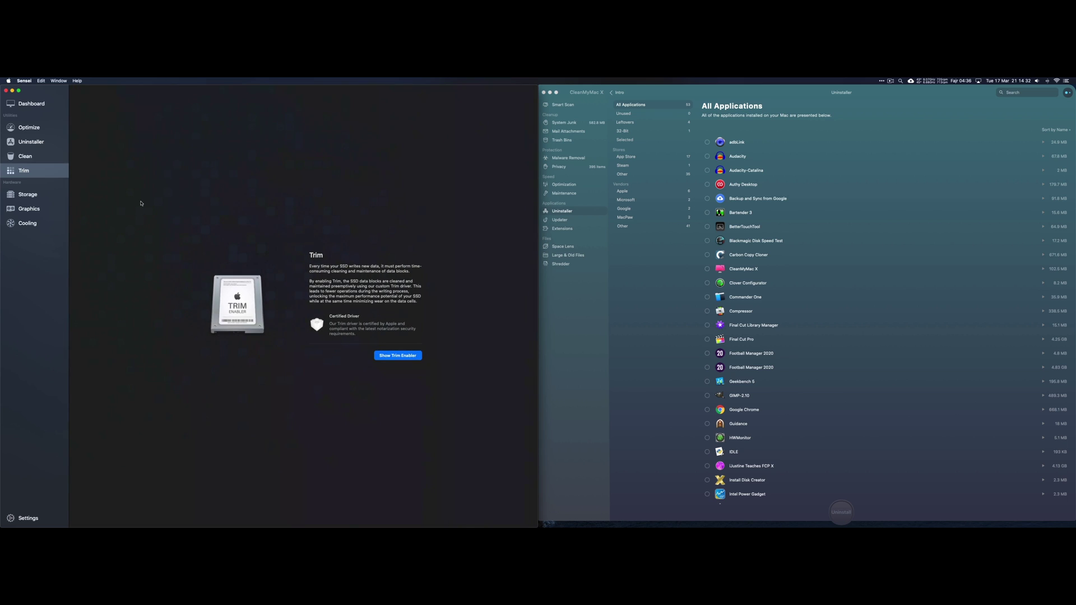
Step: Examine the health and S.M.A.R.T. values of the ST3000DM001-9YN166 hard drive in Sensei's Storage section
click(40, 196)
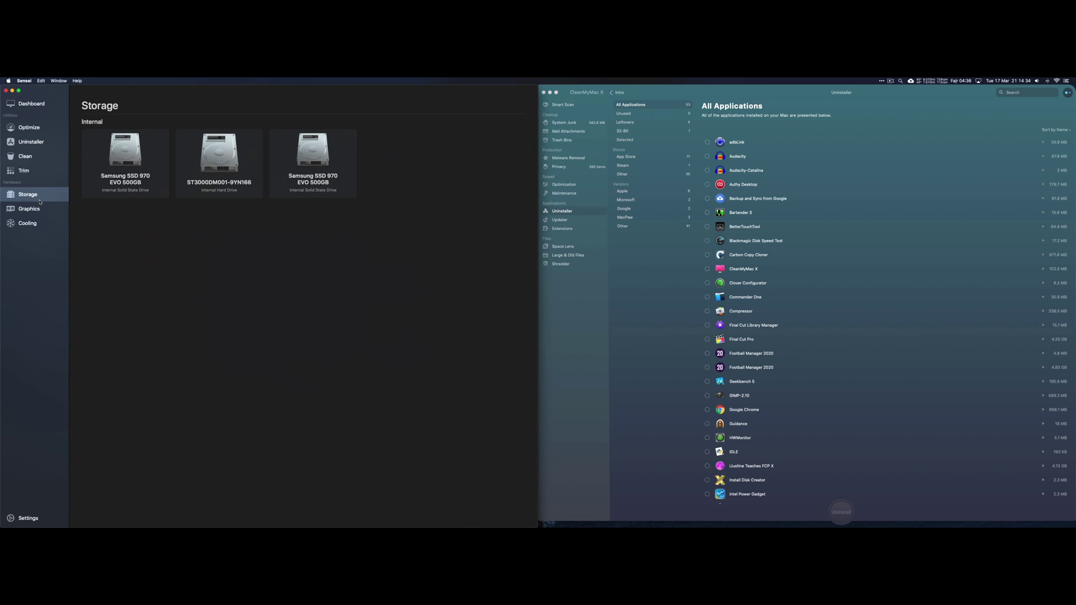
click(31, 209)
click(28, 194)
click(234, 170)
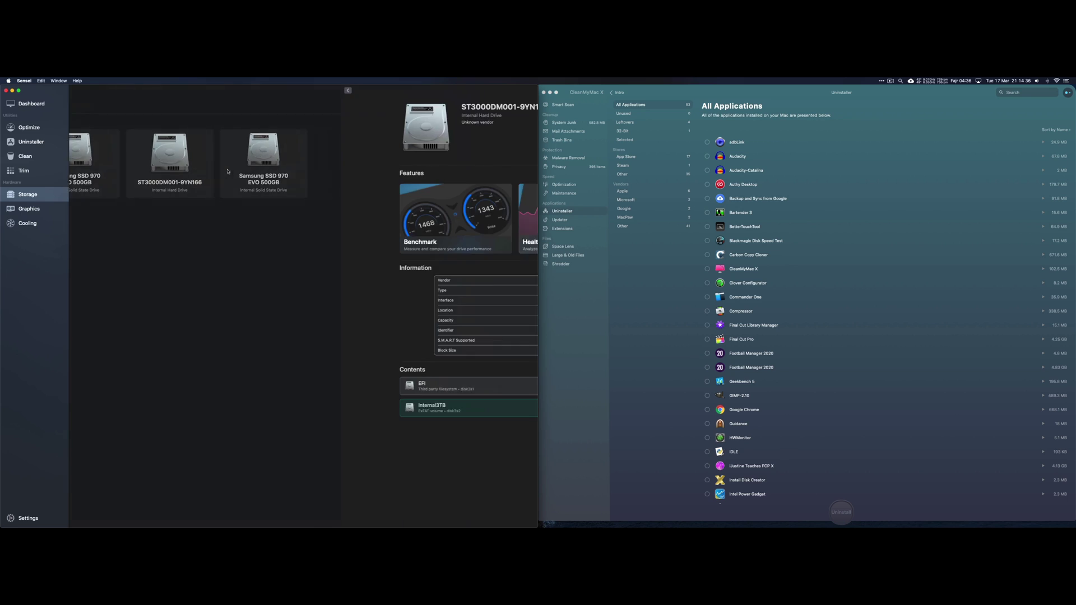
click(267, 223)
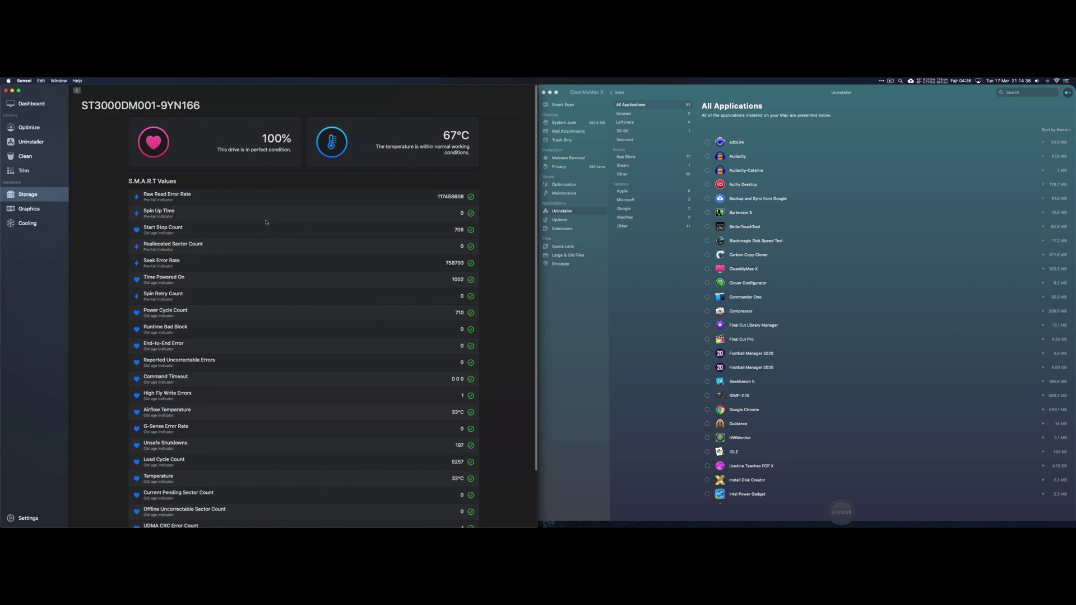
scroll(308, 218, down, 3)
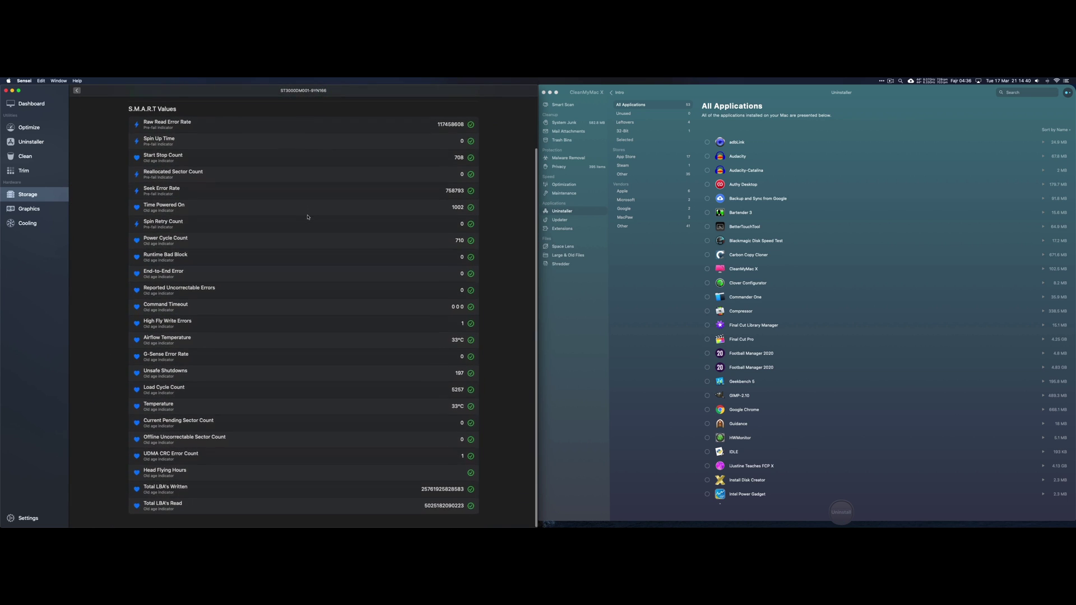
scroll(307, 219, up, 3)
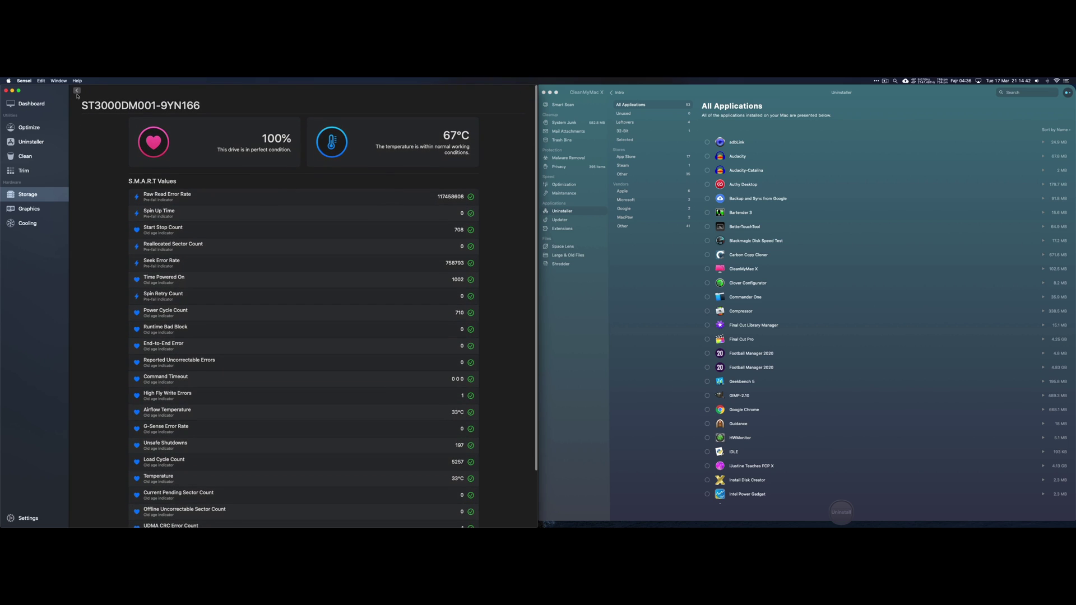
Step: View the details of the S34J55x display and the AMD Radeon RX 580 in Sensei's Graphics section, ending on the Dashboard
click(26, 209)
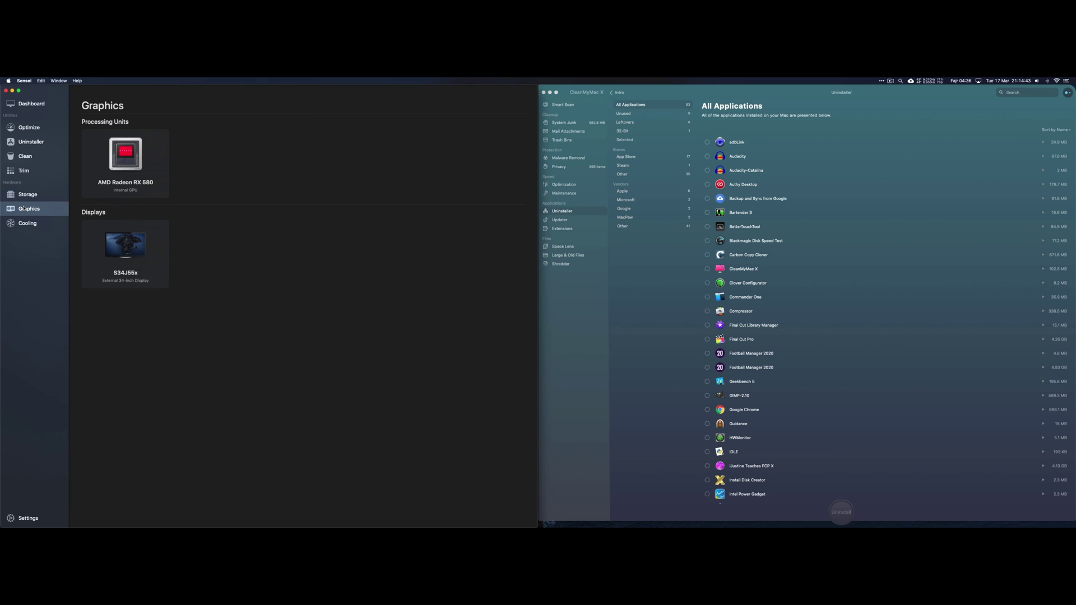
click(137, 247)
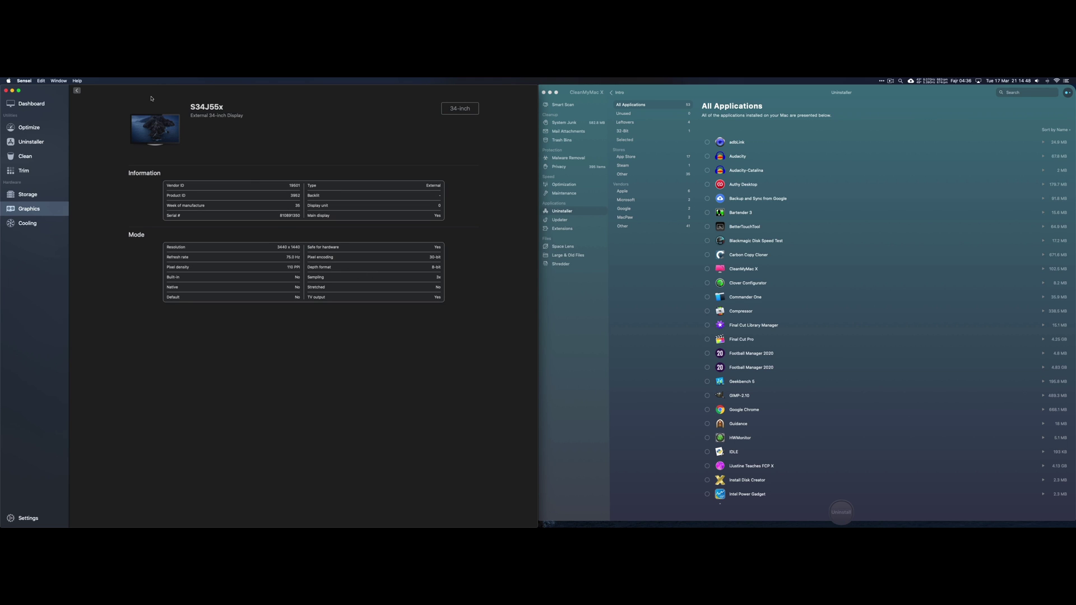
click(77, 90)
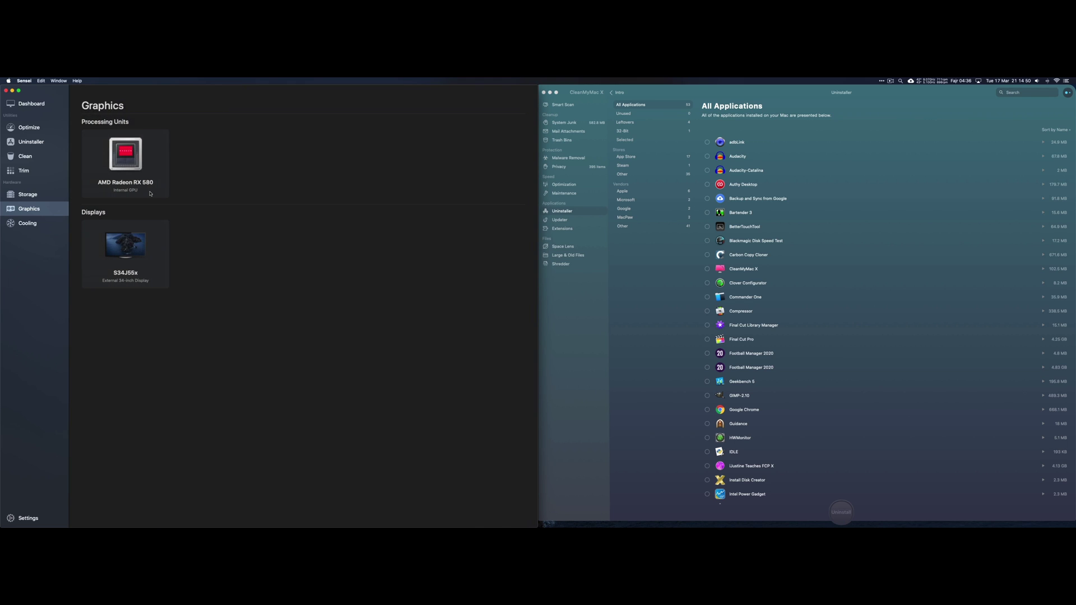
click(148, 190)
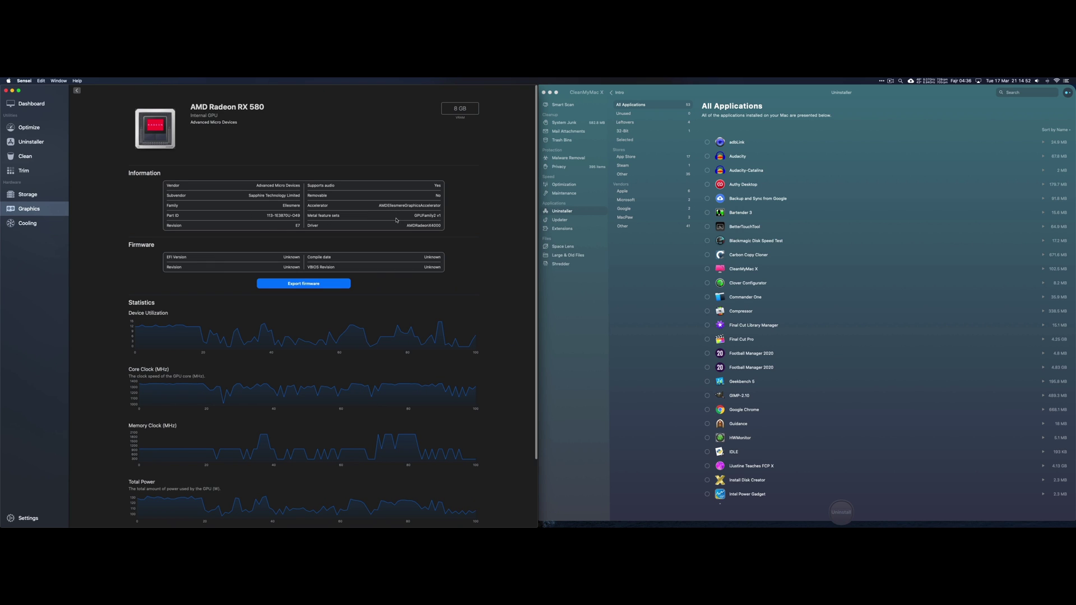
click(76, 90)
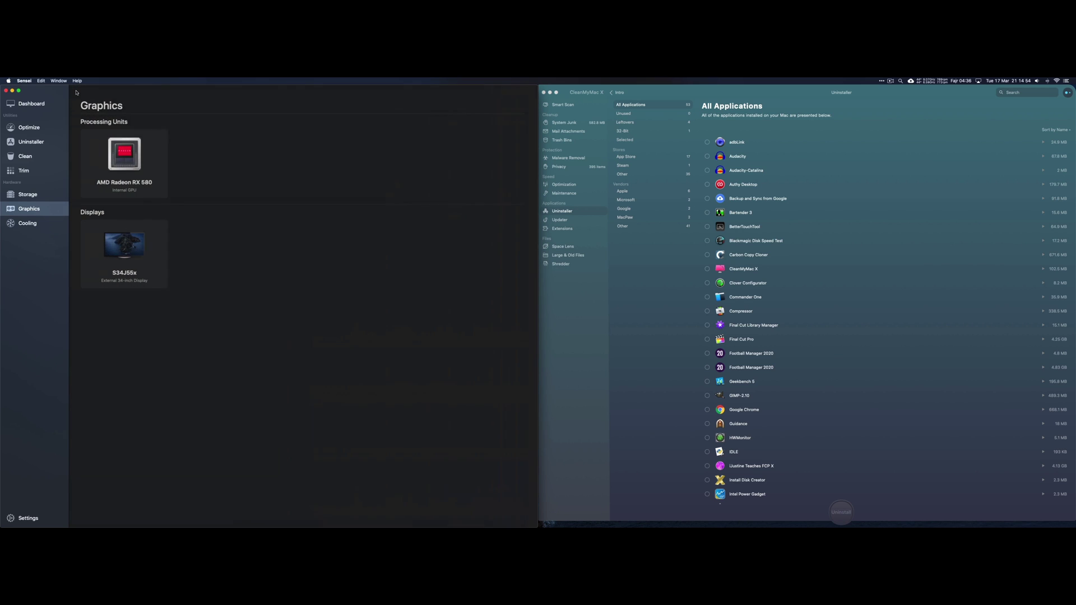
click(37, 104)
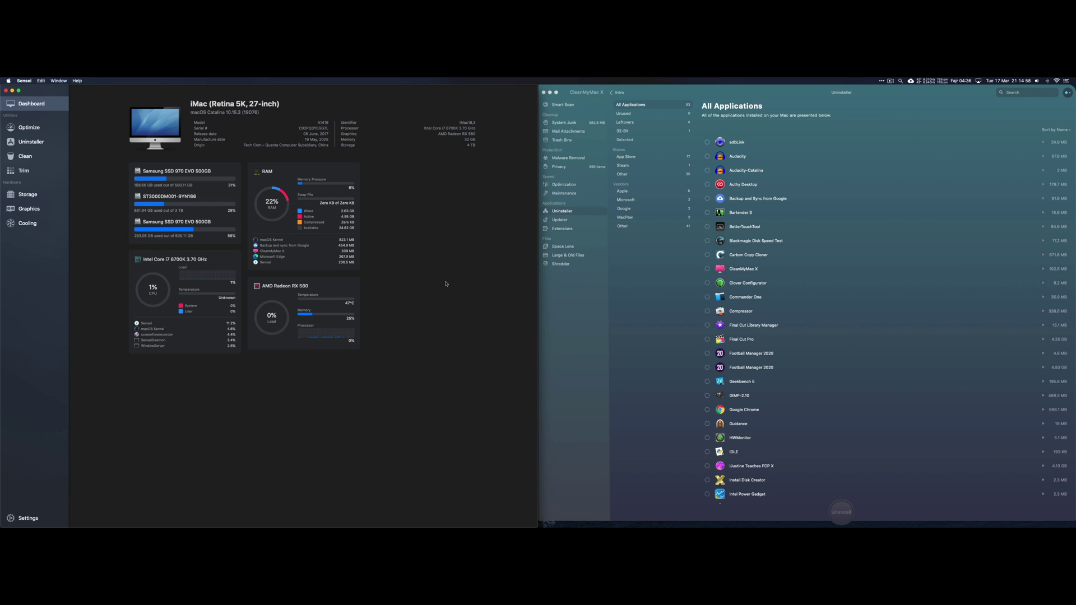
Step: Run a Smart Scan and its cleanup in CleanMyMac X, quitting Authy Desktop when asked and closing its reopened window
click(556, 104)
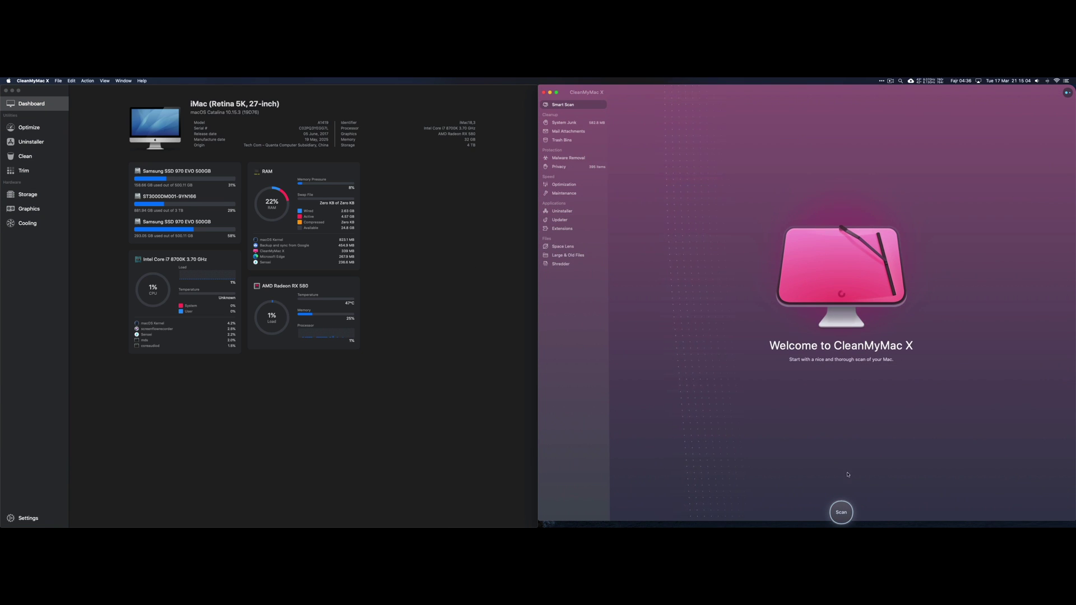
click(841, 512)
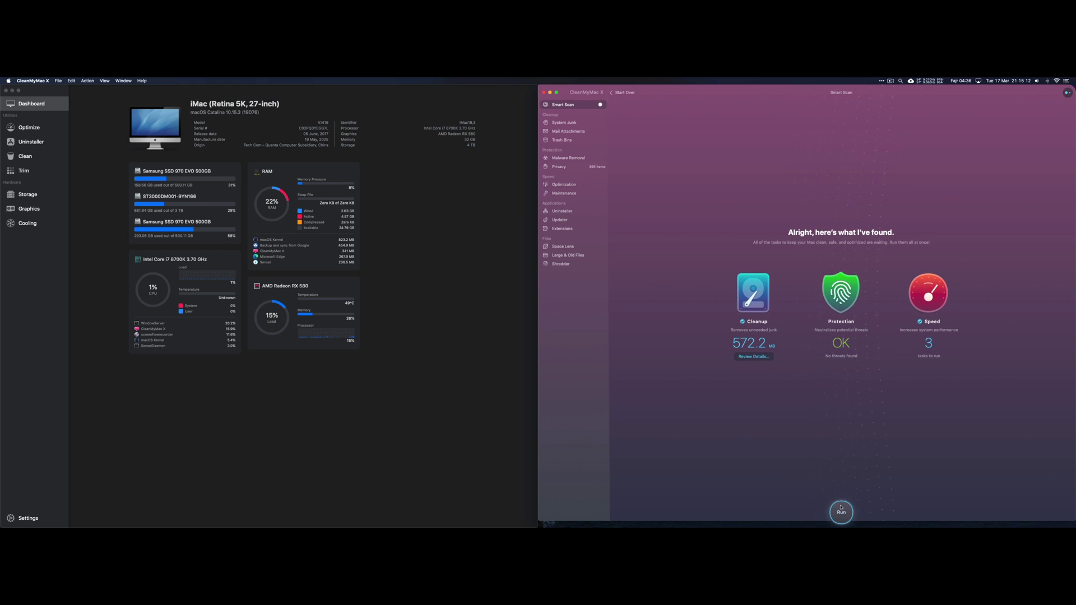
click(841, 509)
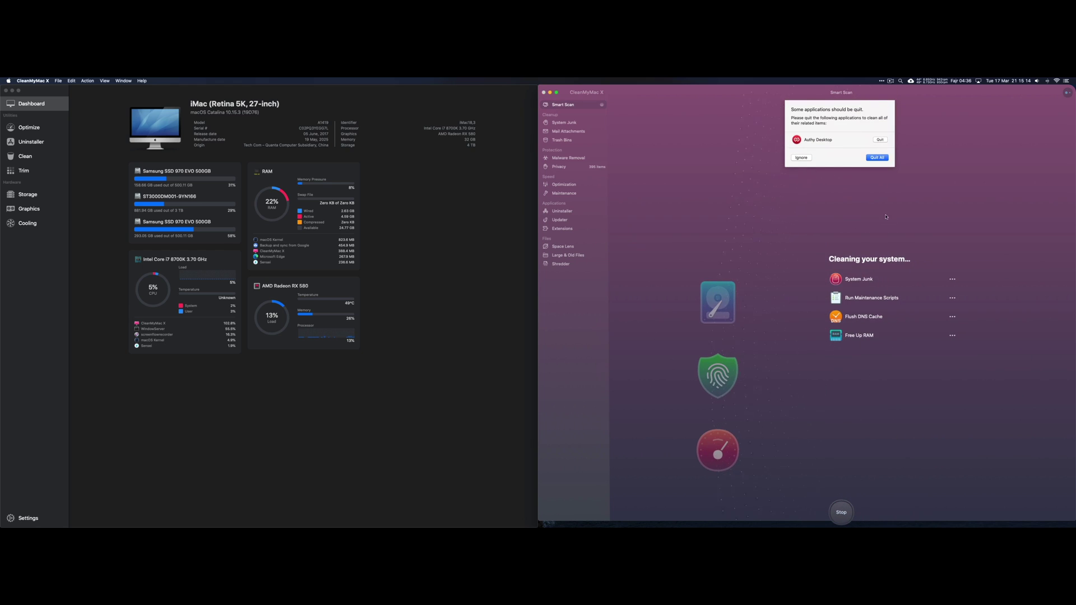
click(881, 157)
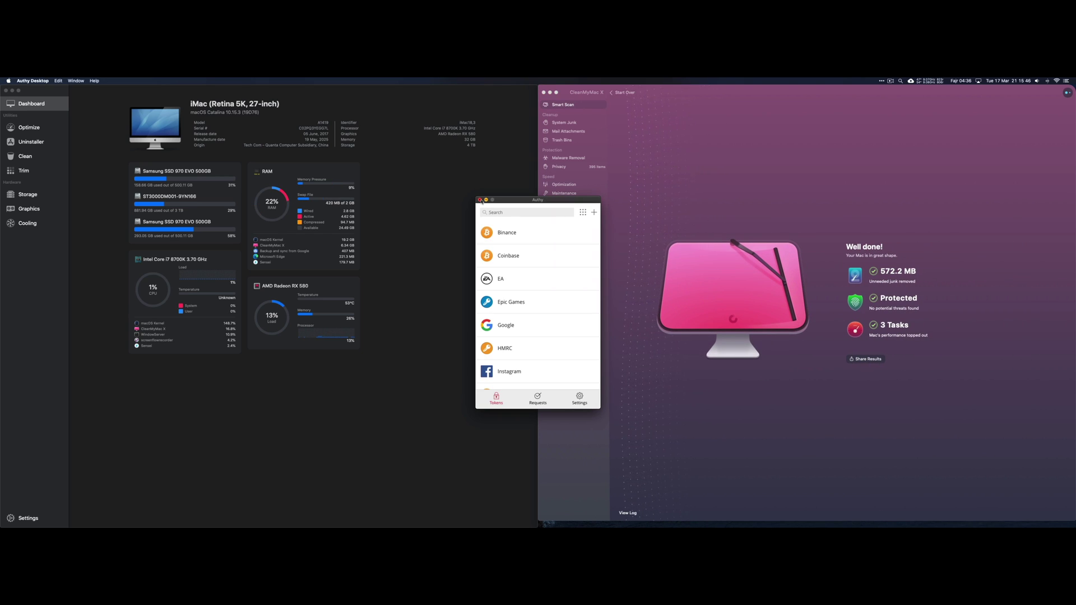
click(480, 200)
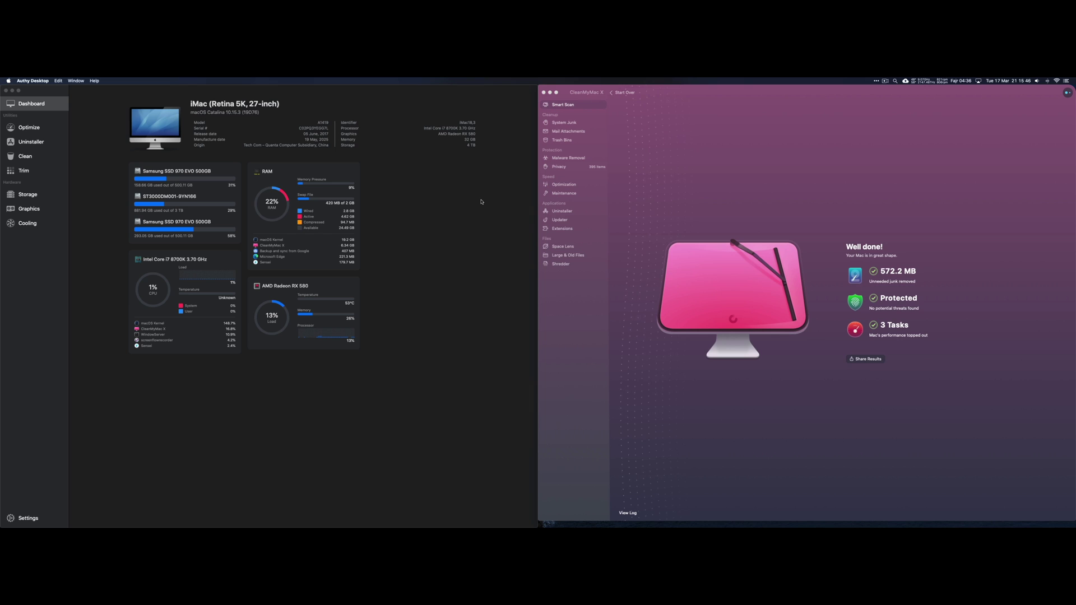
Step: Look over the Space Lens, Large & Old Files and Shredder modules in CleanMyMac X
click(561, 247)
click(567, 255)
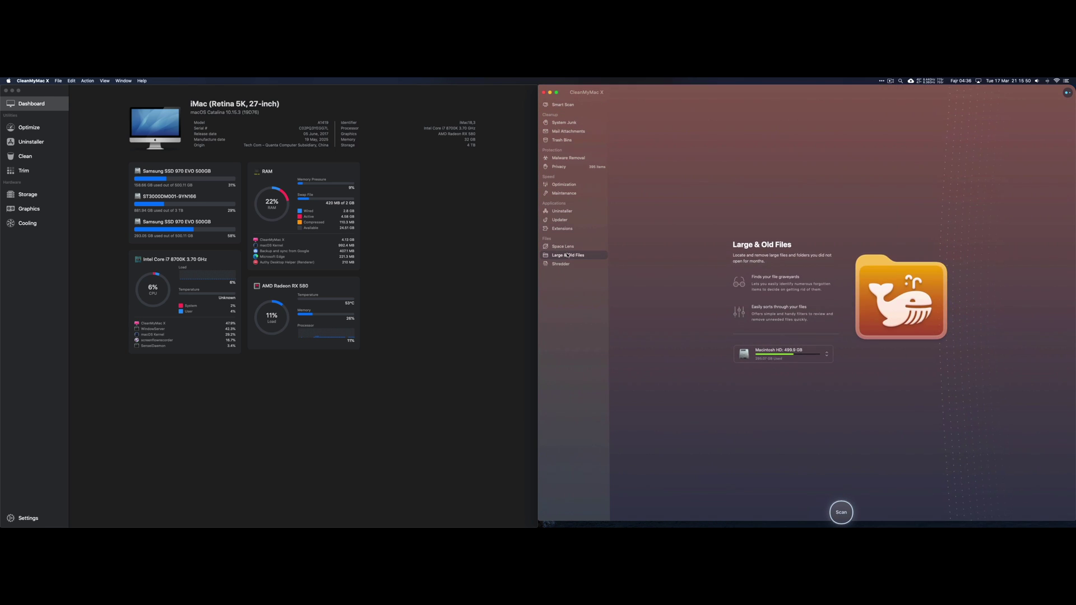
click(569, 264)
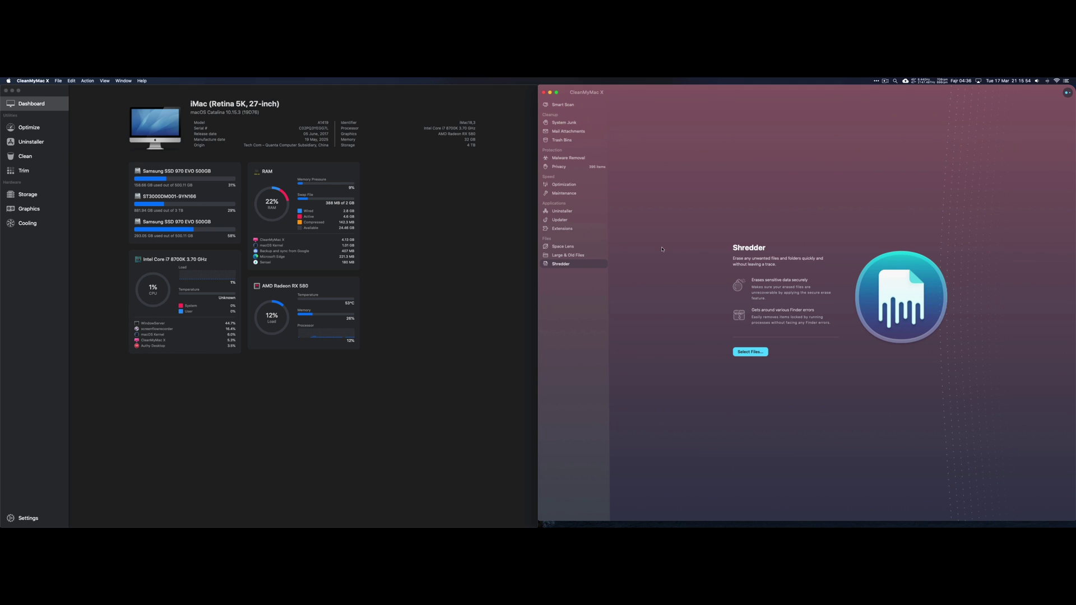
Step: Quit both CleanMyMac X and Sensei
key(super+q)
key(super+q)
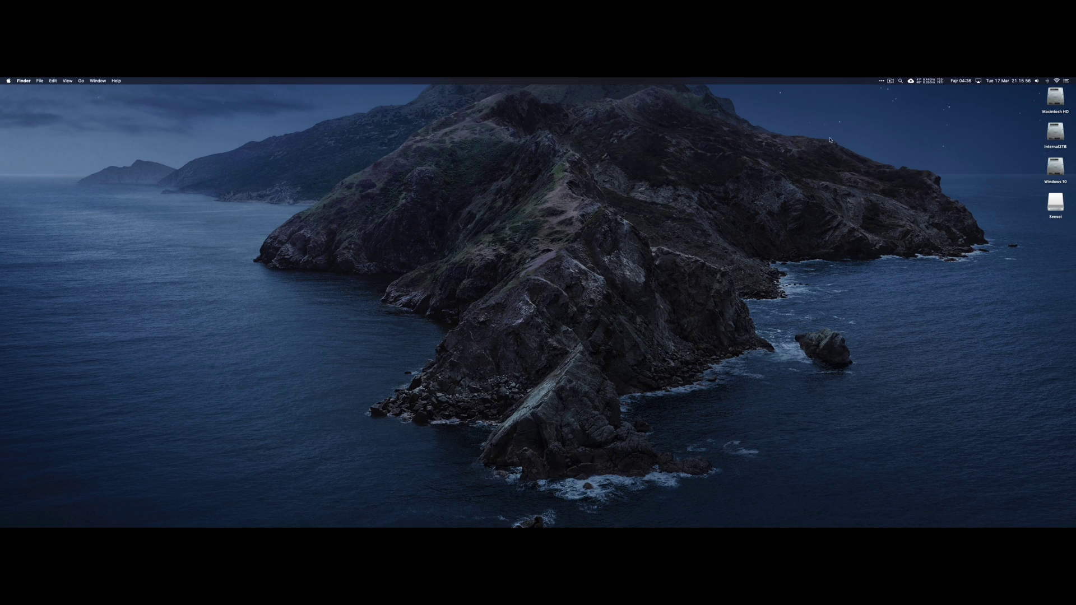
click(890, 81)
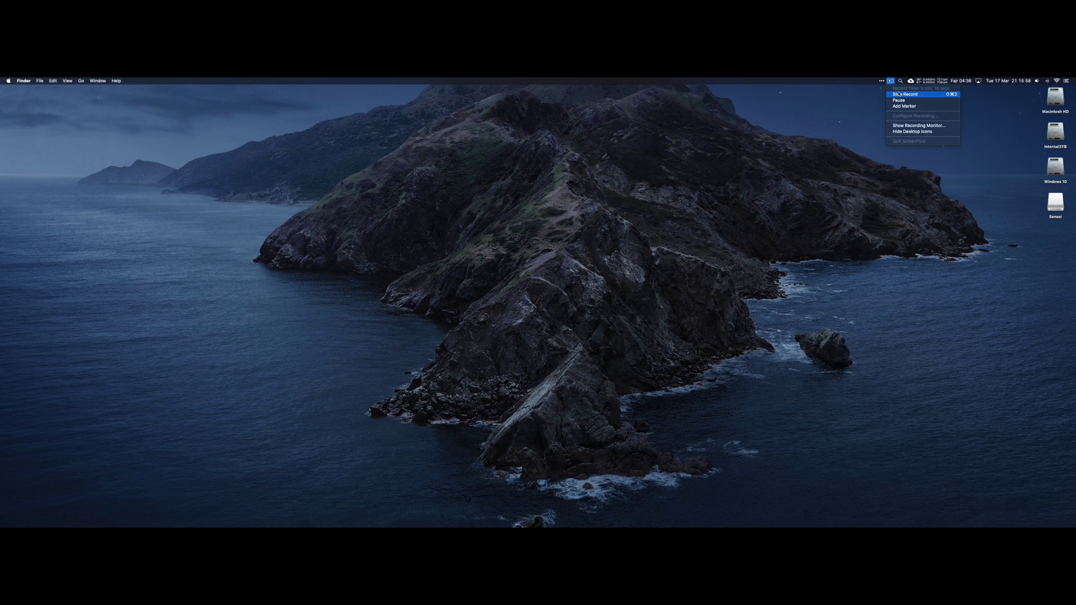
click(898, 94)
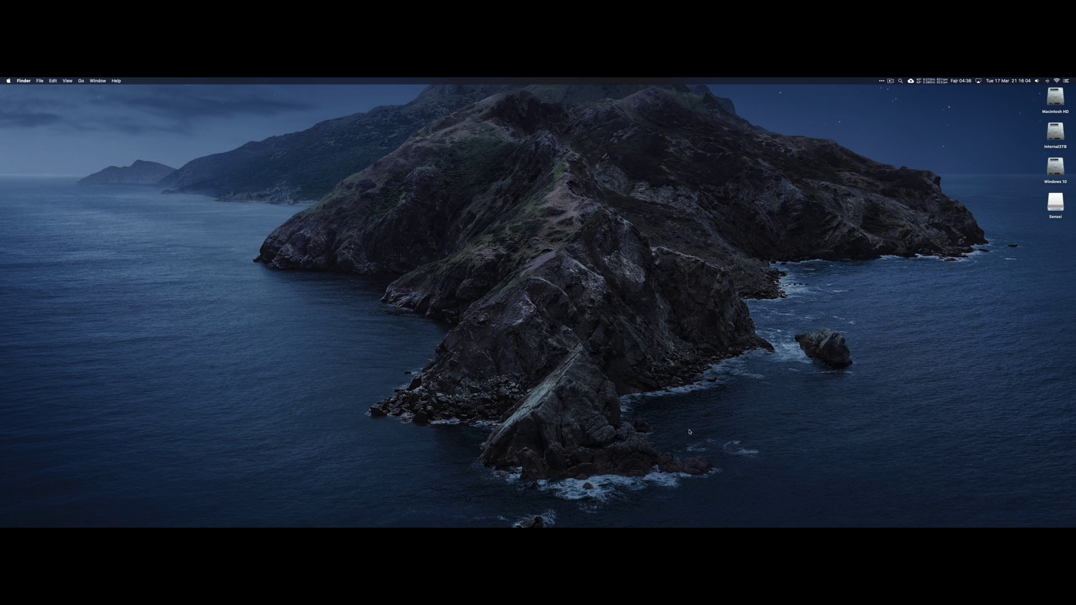
Step: Eject the Sensei disk image from the desktop and clear the downloaded Sensei.dmg installer by emptying the Bin
mouse_move(633, 524)
click(1056, 217)
mouse_move(768, 524)
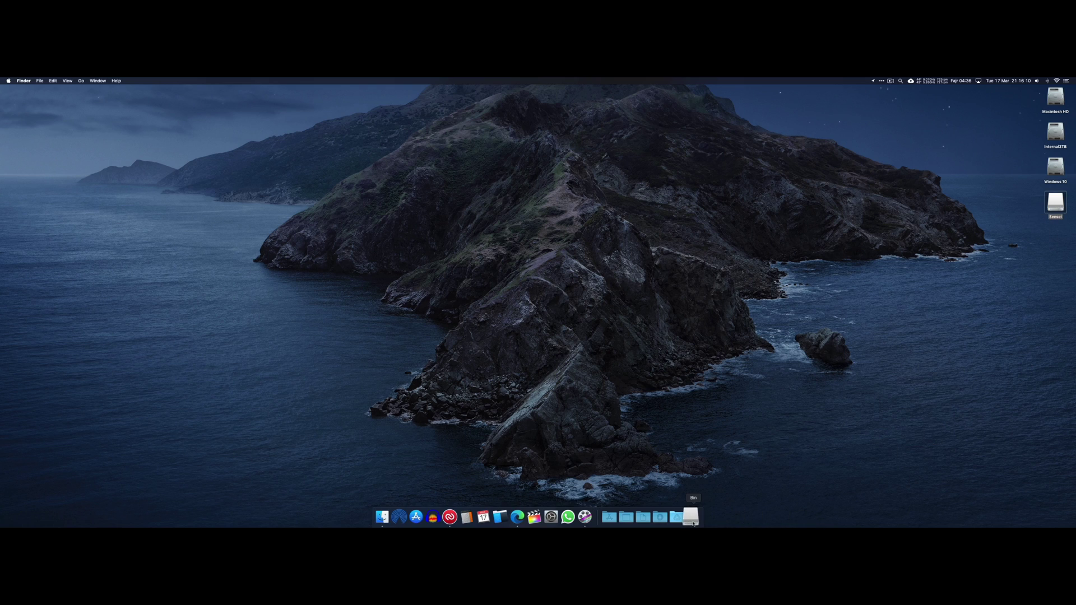
key(super+e)
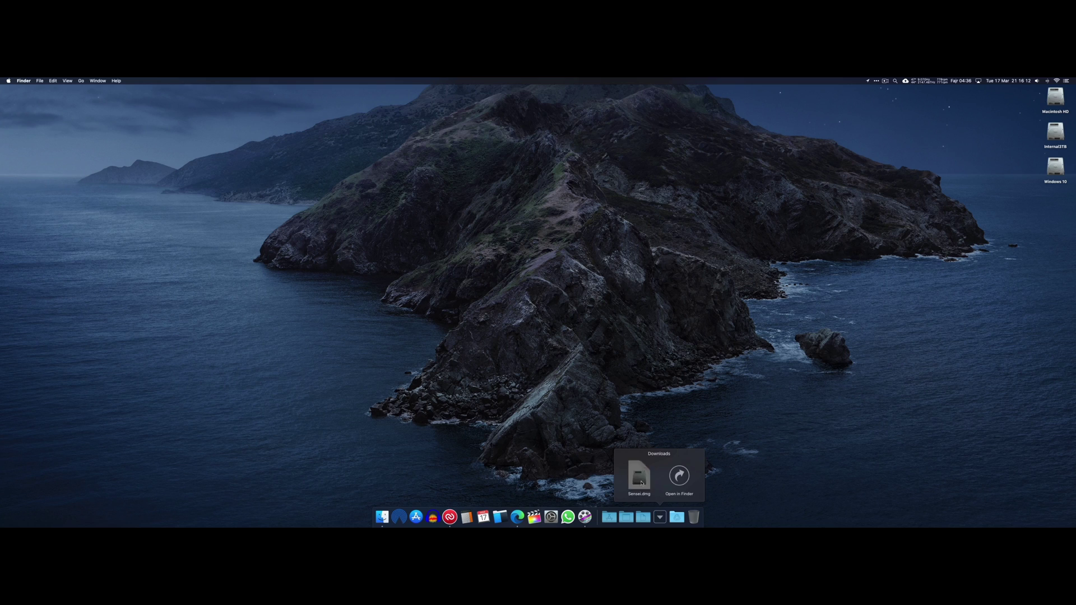
right_click(698, 516)
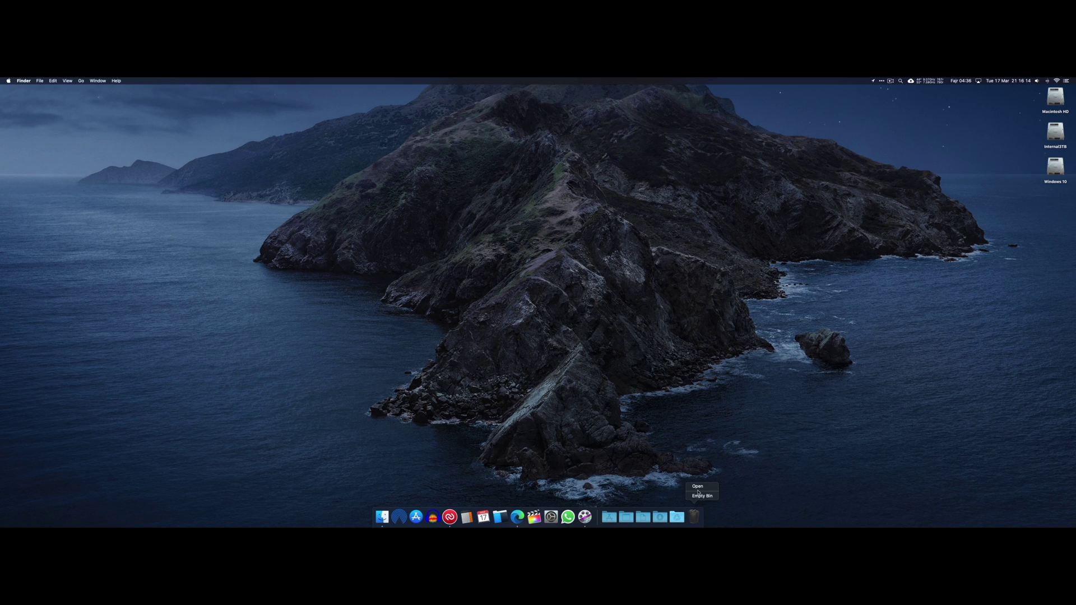
click(701, 495)
click(585, 225)
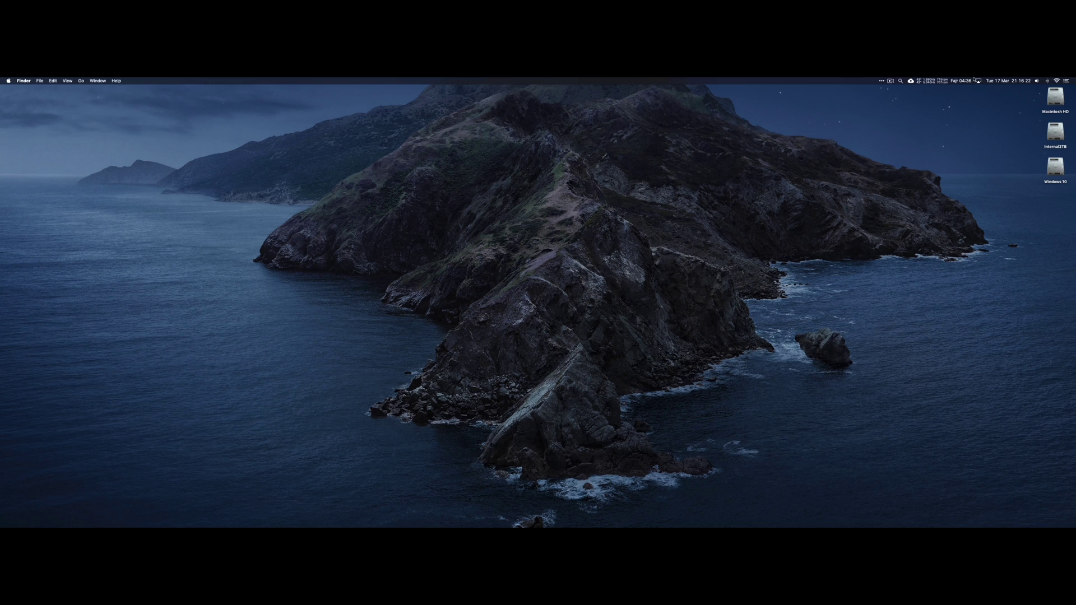
Step: Check the hardware temperatures, fan speeds and other sensor readings in HWMonitor, and close the readout
click(931, 80)
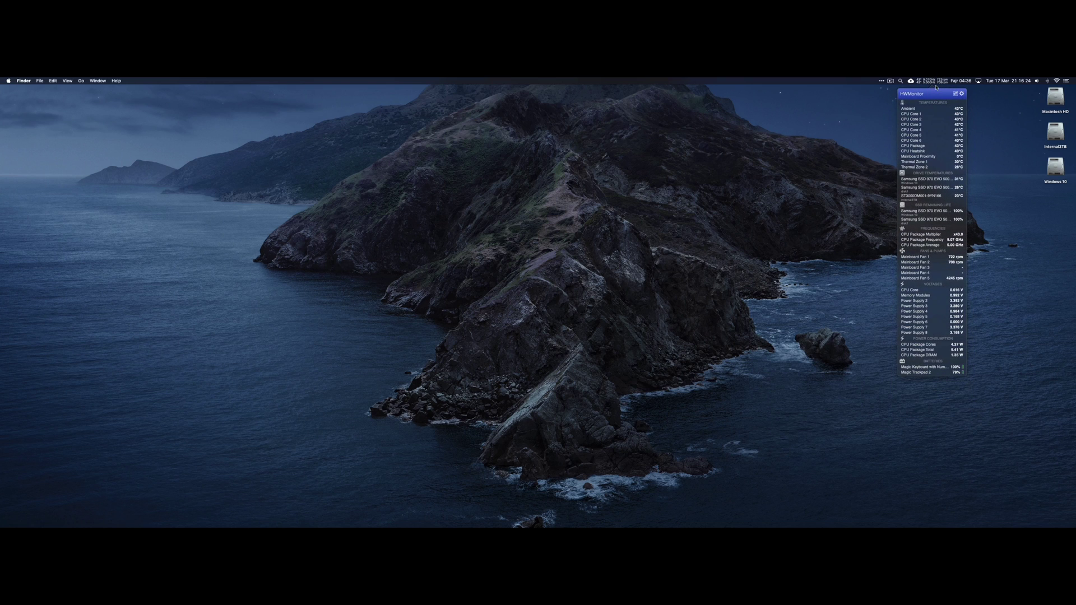
click(1012, 107)
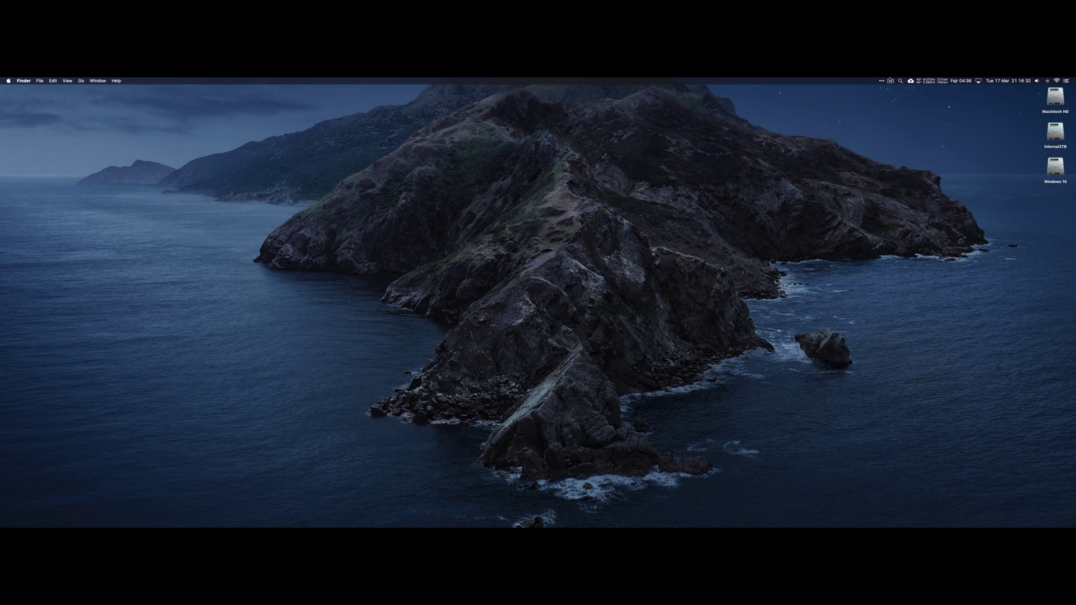
click(890, 81)
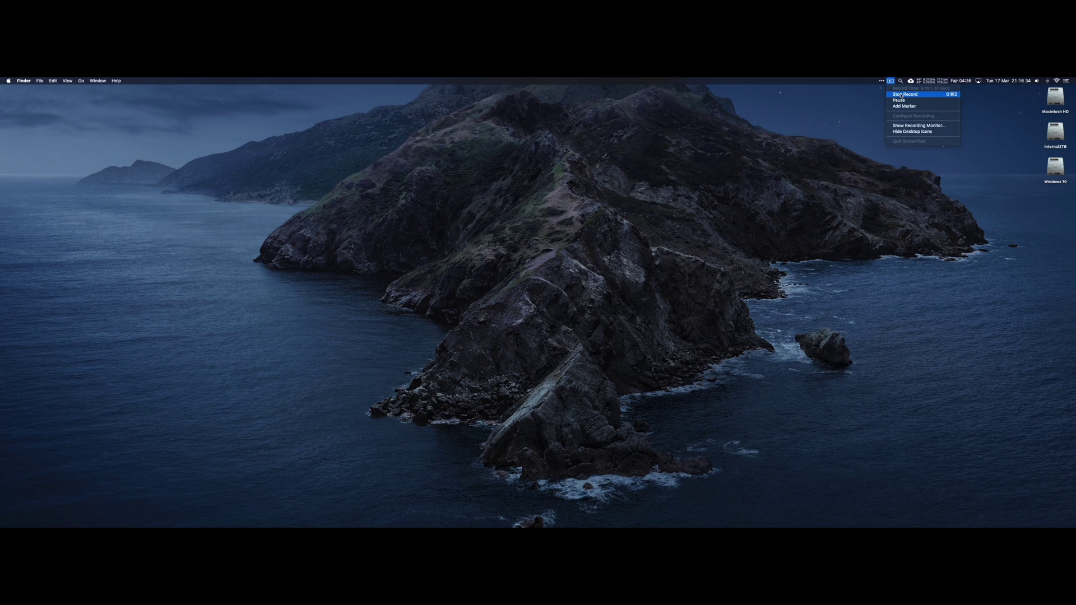